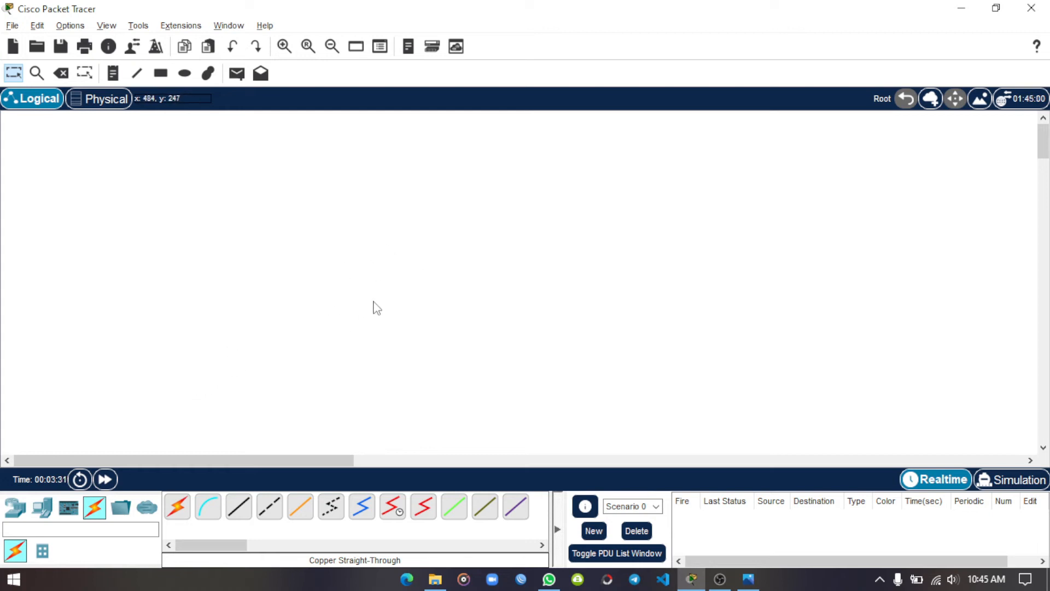
# Place an ISR4331 router near the top centre of the workspace and a 2960 switch below it
pyautogui.click(16, 510)
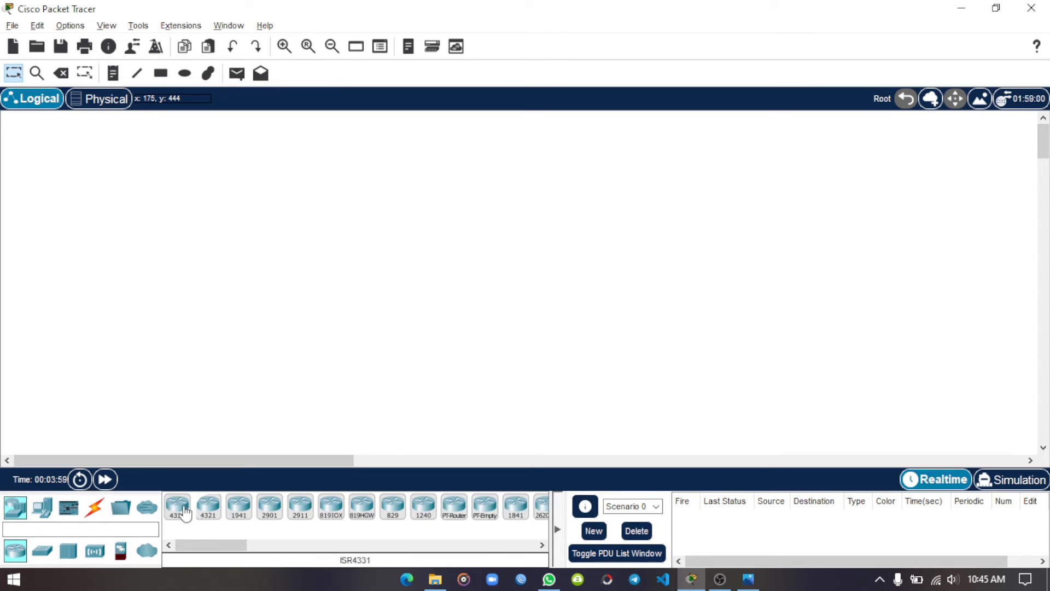
pyautogui.moveTo(185, 512); pyautogui.dragTo(496, 174)
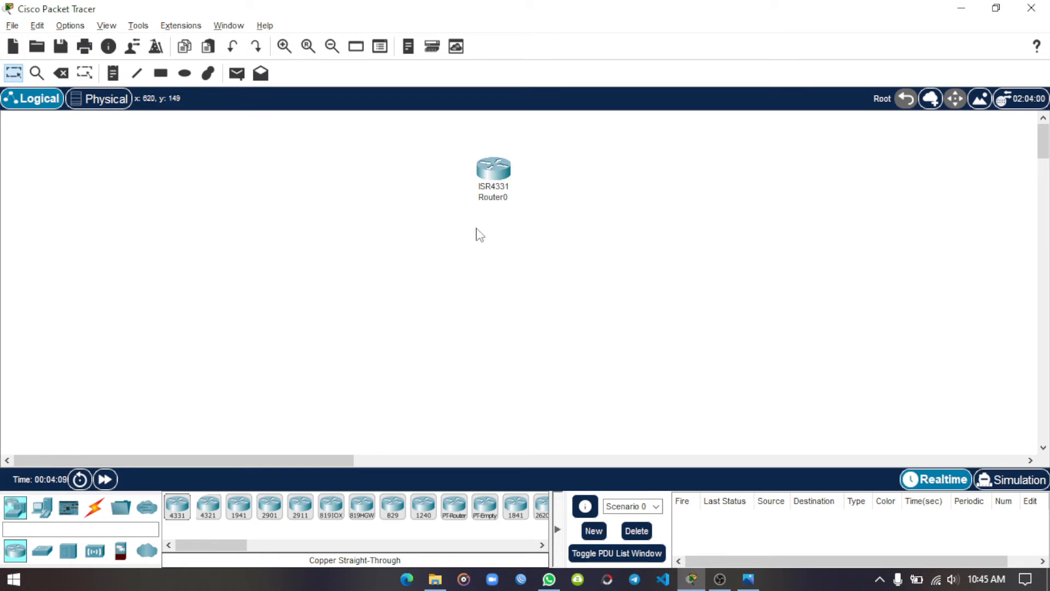
pyautogui.click(44, 553)
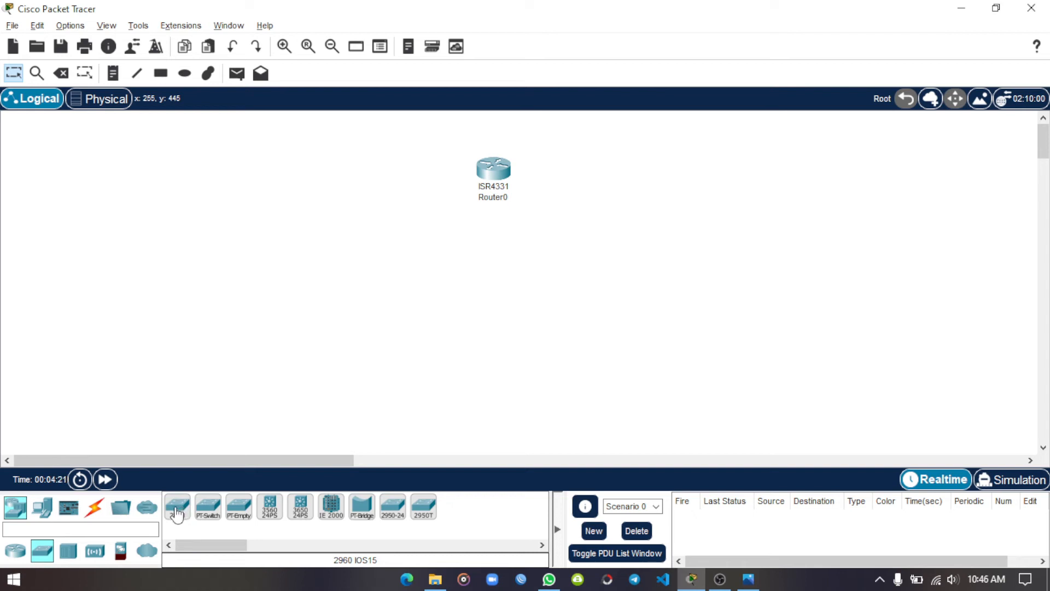
pyautogui.moveTo(177, 514); pyautogui.dragTo(495, 272)
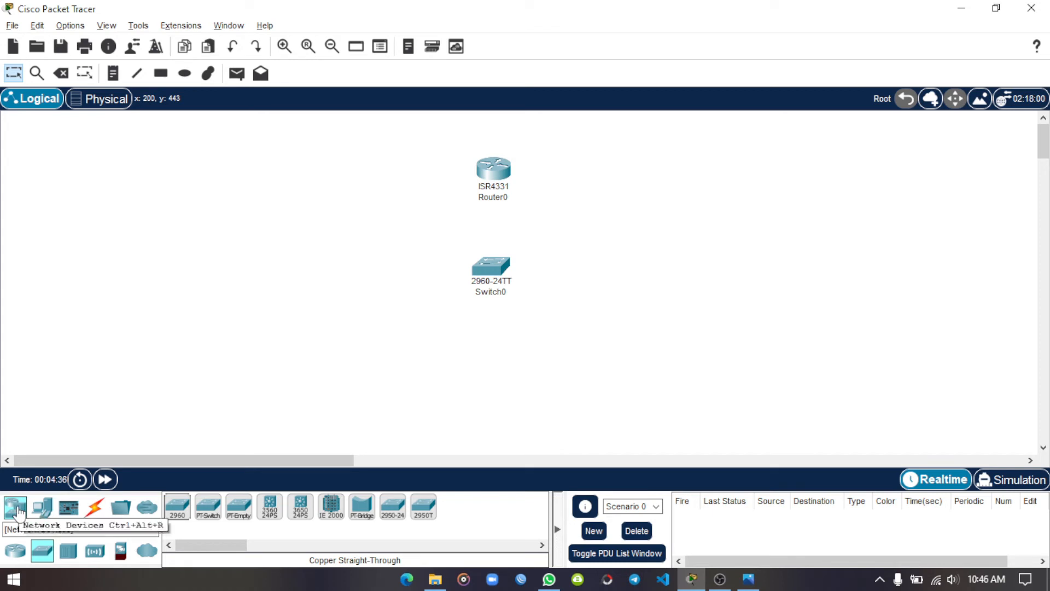
# Add three PCs in a level row below the switch, with the middle one directly under it
pyautogui.click(41, 513)
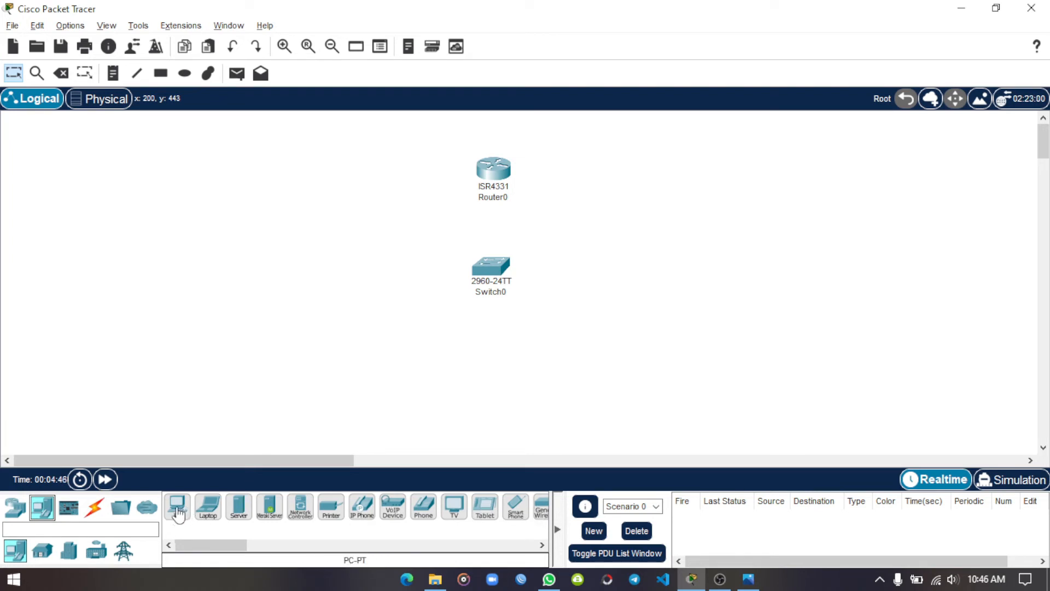
pyautogui.moveTo(178, 514); pyautogui.dragTo(309, 373)
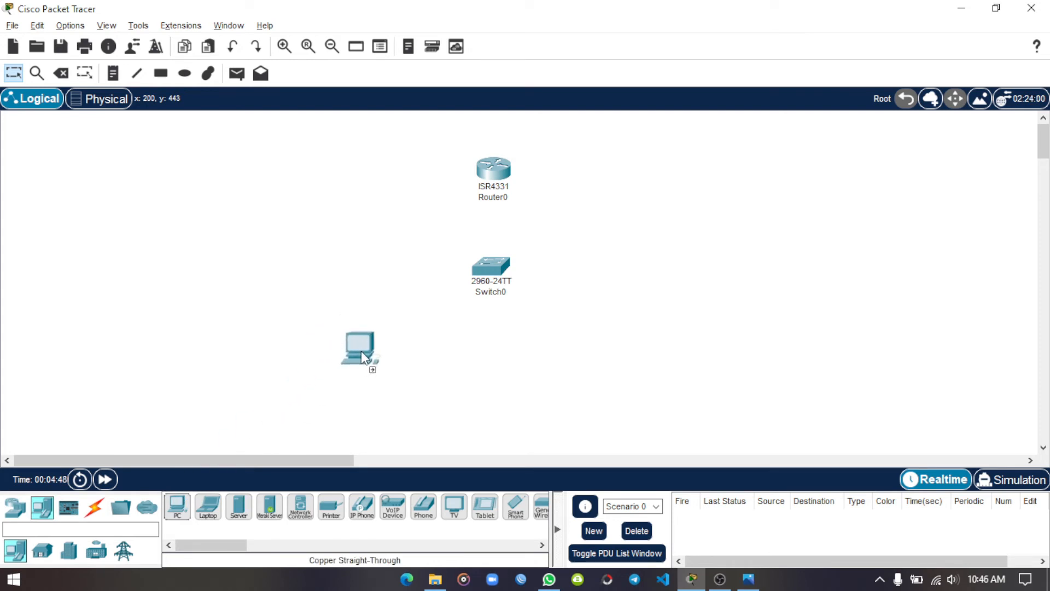
pyautogui.click(365, 352)
pyautogui.click(178, 512)
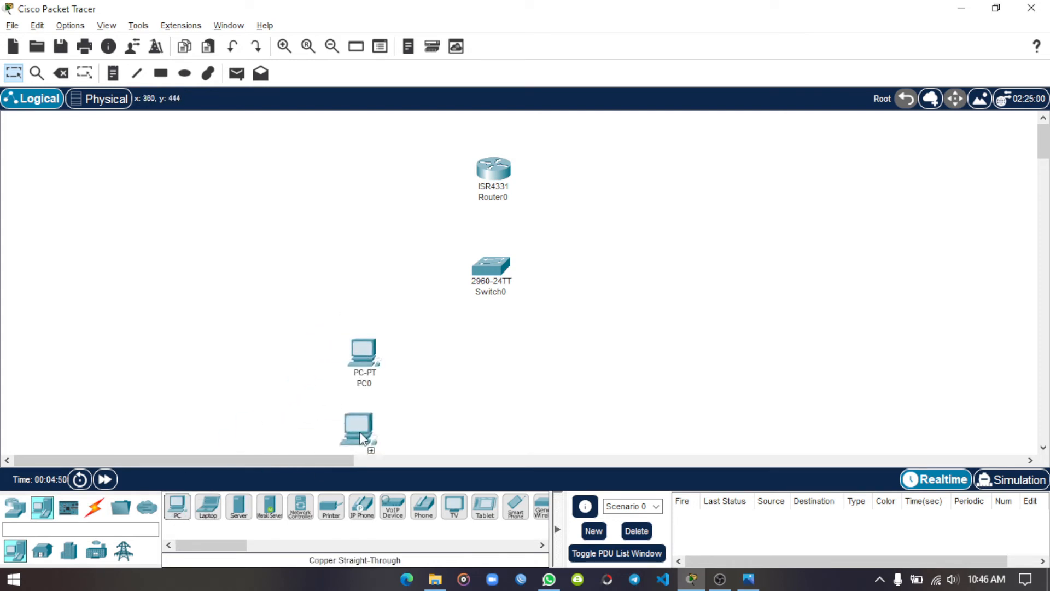
pyautogui.click(495, 372)
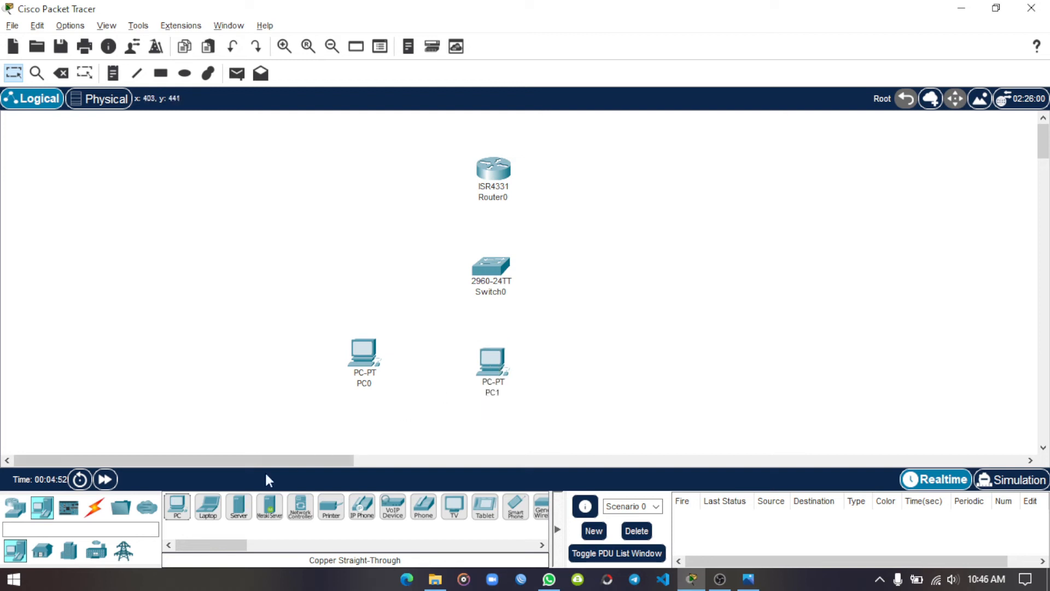
pyautogui.click(181, 514)
pyautogui.click(645, 365)
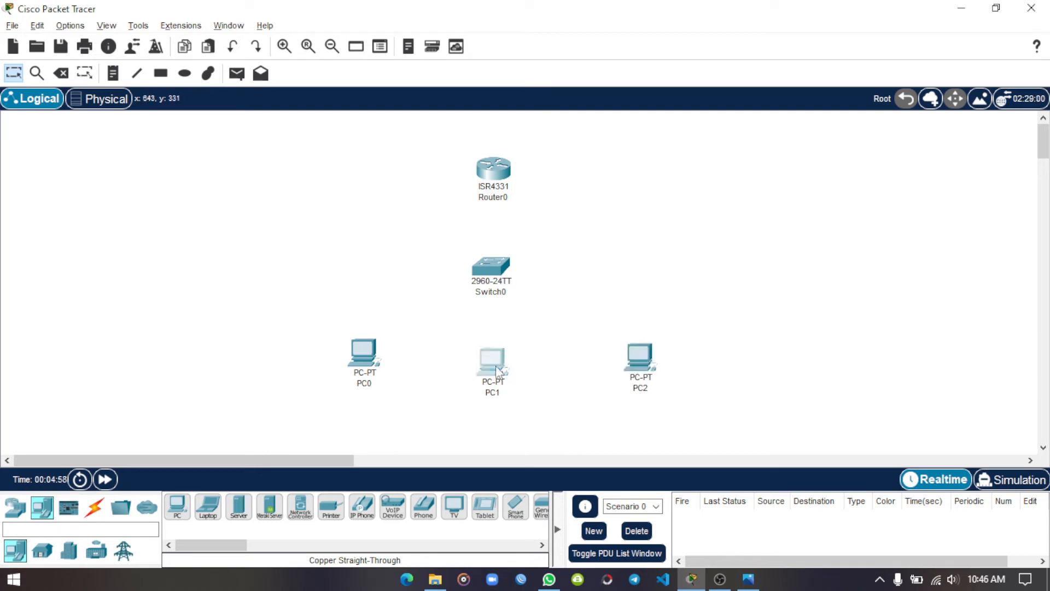
pyautogui.moveTo(635, 356); pyautogui.dragTo(626, 354)
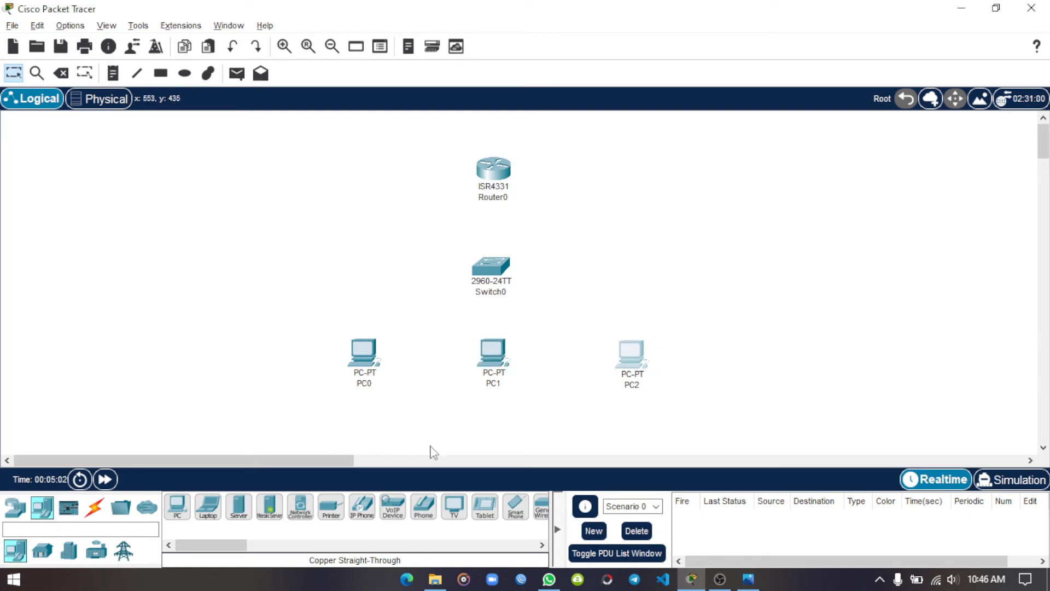
# Connect the router's GigabitEthernet0/0/0 port to the switch's FastEthernet0/1 port with a copper straight-through cable
pyautogui.click(95, 510)
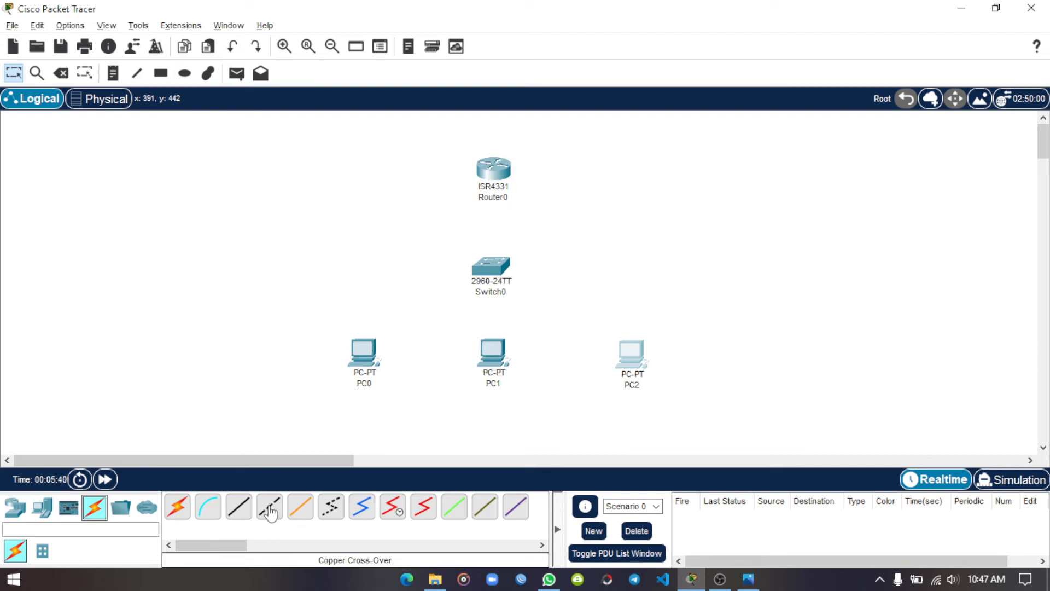
pyautogui.click(239, 512)
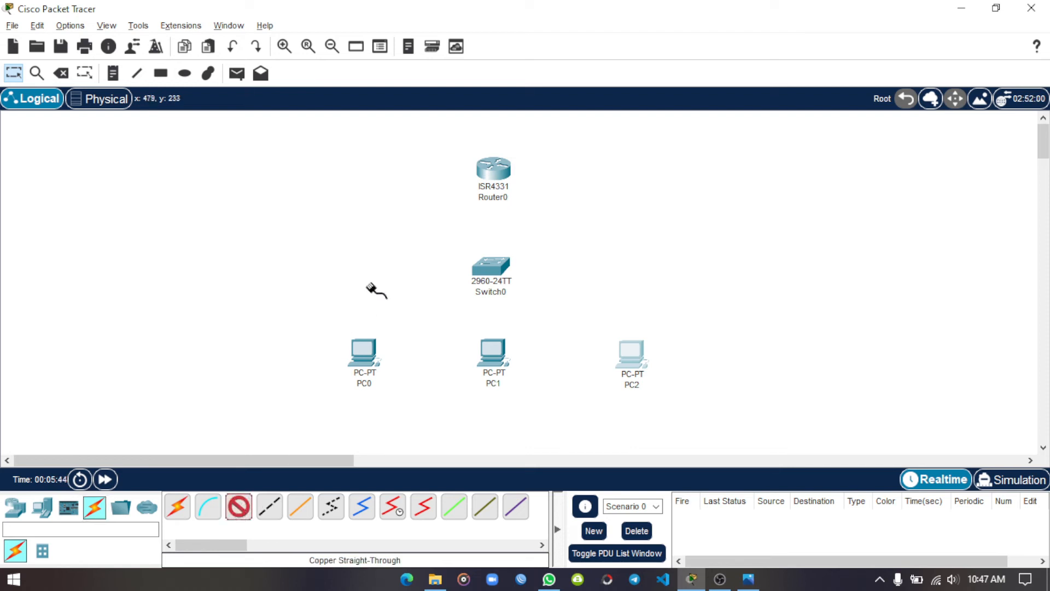
pyautogui.click(494, 166)
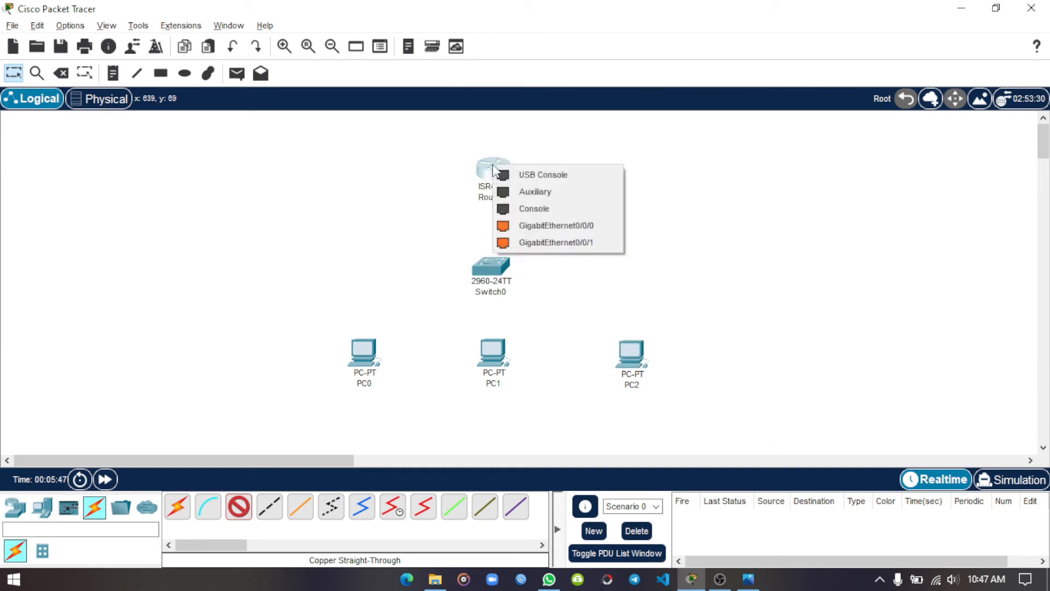
pyautogui.click(543, 225)
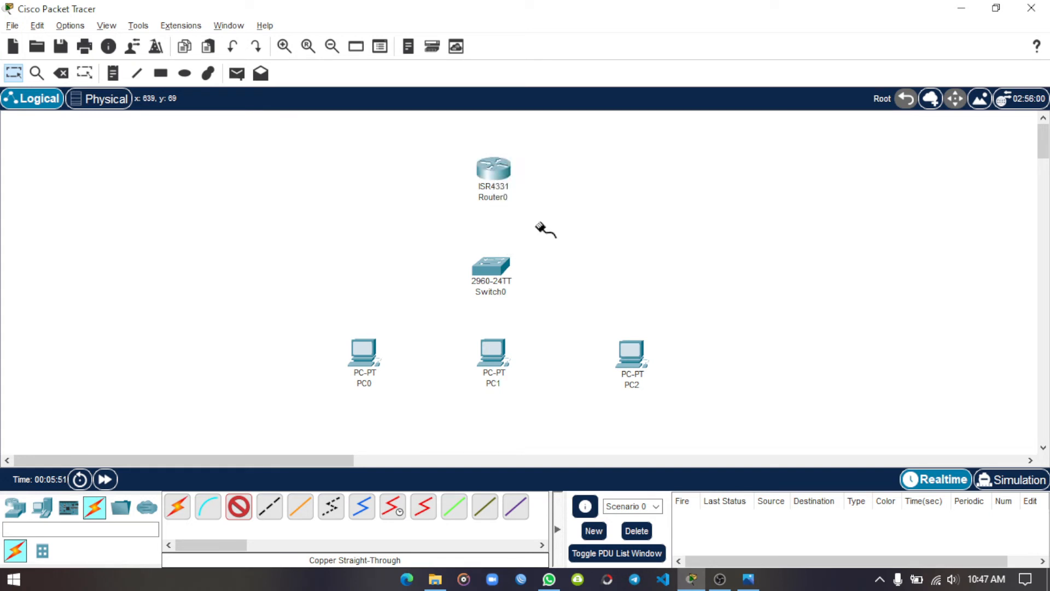
pyautogui.click(493, 268)
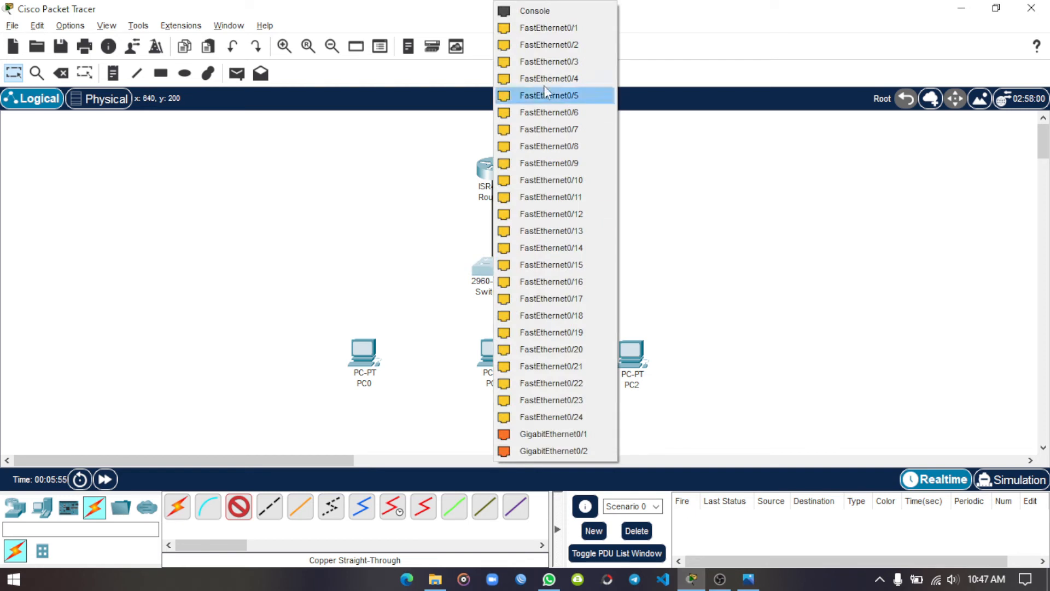
pyautogui.click(545, 29)
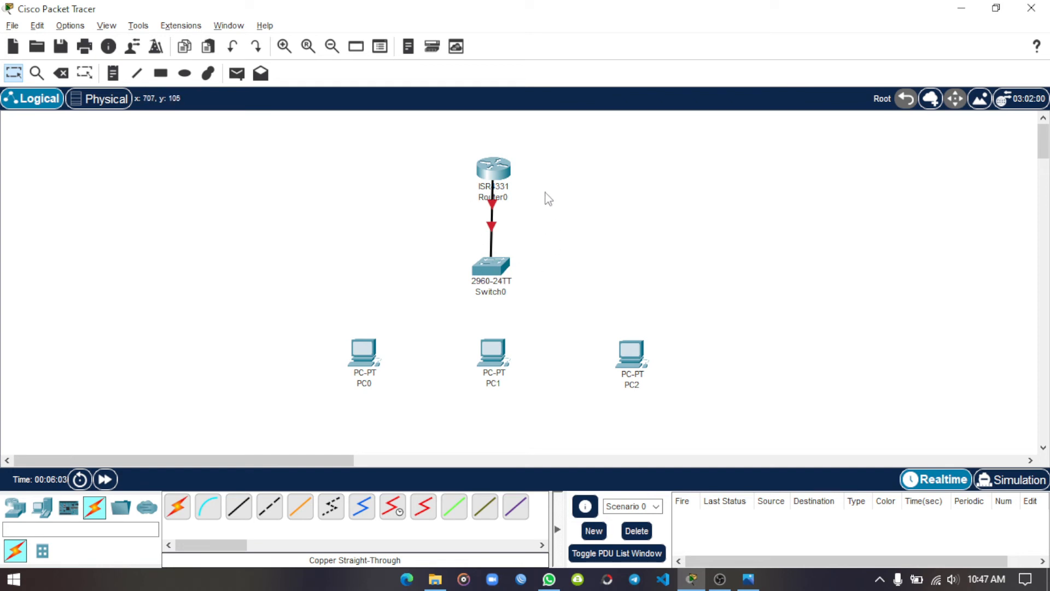
# Connect the switch's FastEthernet0/2 port to PC0 with a copper straight-through cable
pyautogui.click(241, 512)
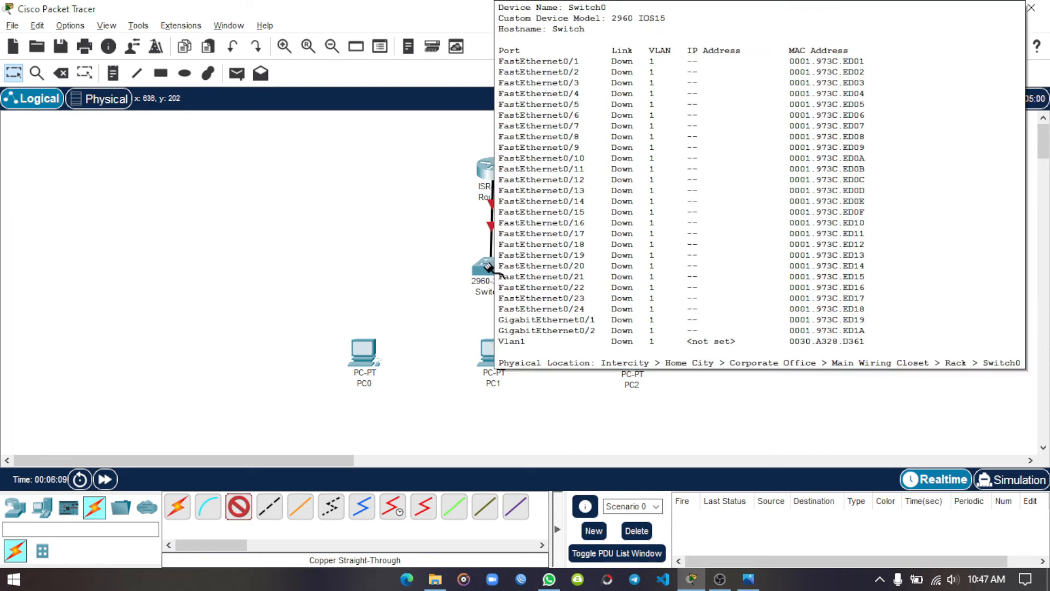
pyautogui.click(492, 267)
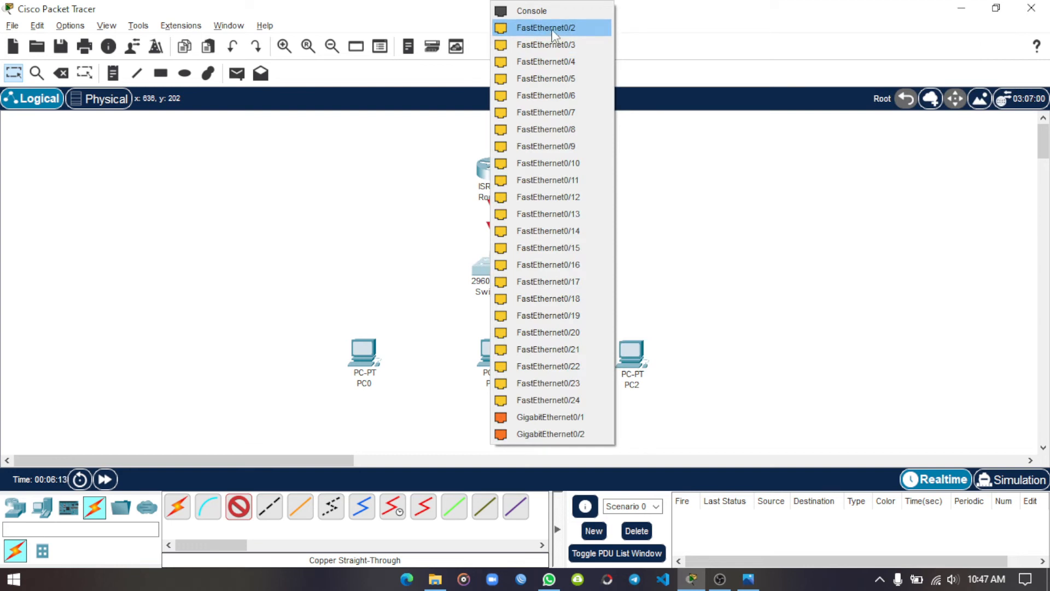
pyautogui.click(553, 30)
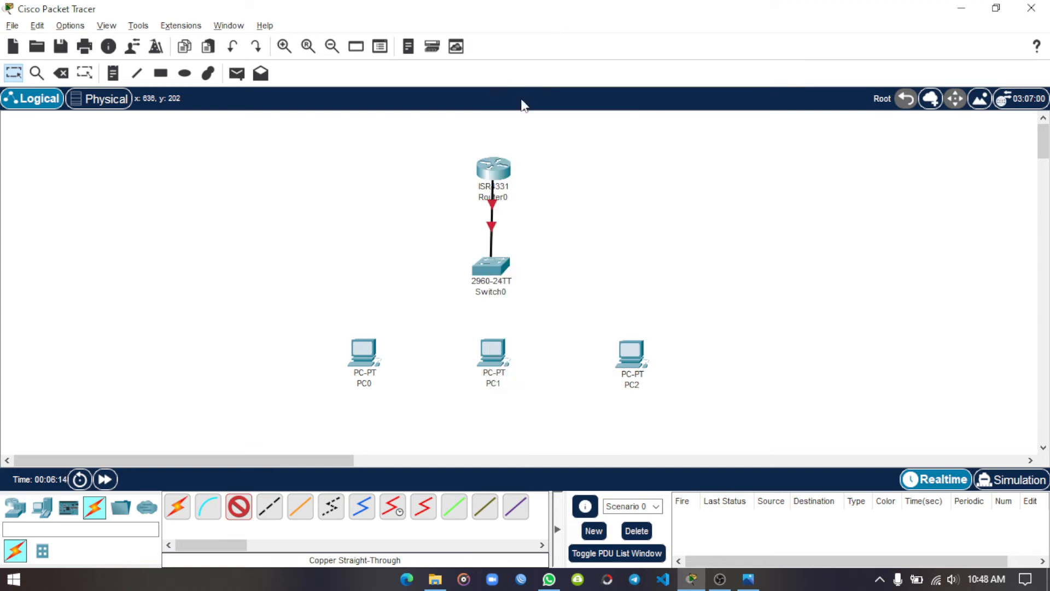
pyautogui.click(364, 357)
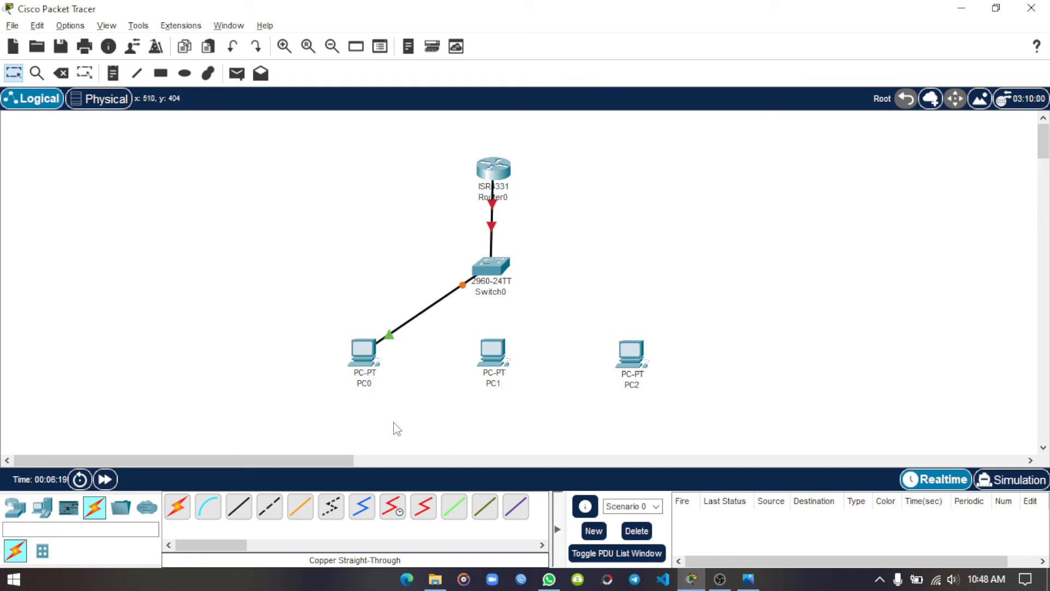
# Run a copper straight-through cable from the switch's FastEthernet0/3 port to PC1's FastEthernet0 port
pyautogui.click(247, 513)
pyautogui.click(493, 266)
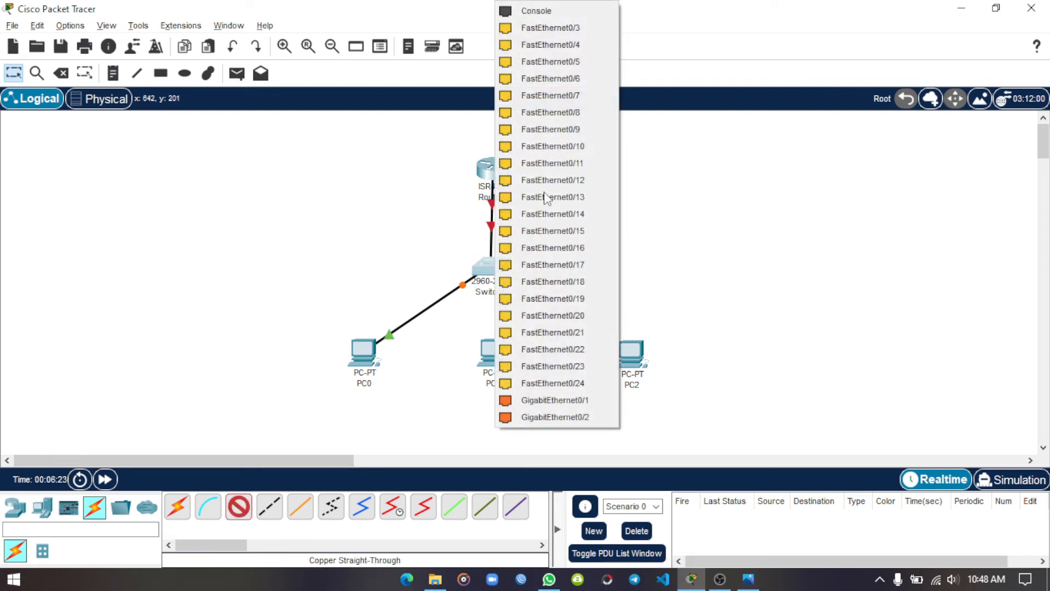
pyautogui.click(569, 28)
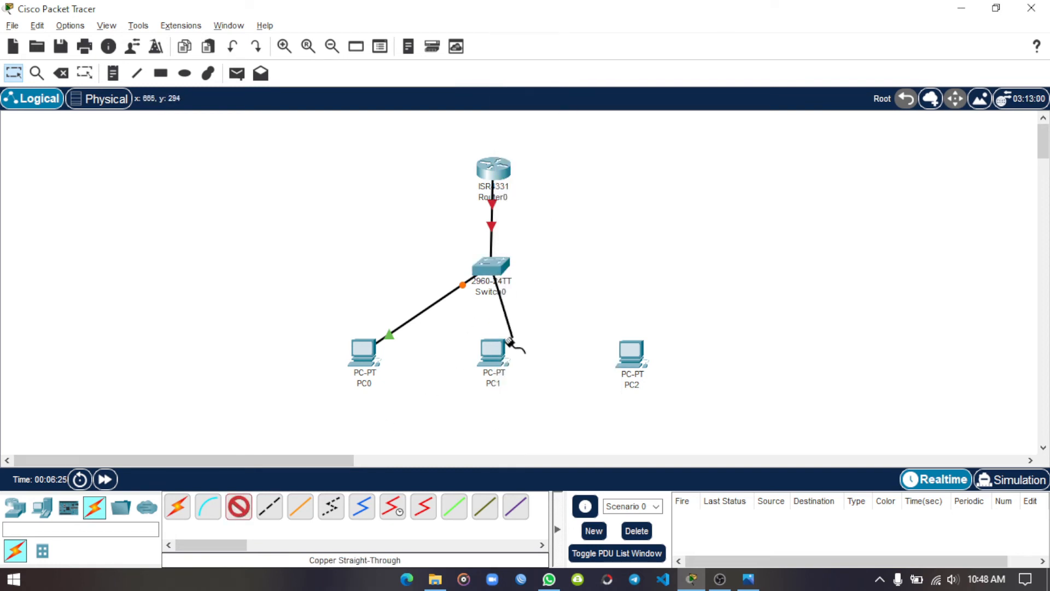
pyautogui.click(496, 354)
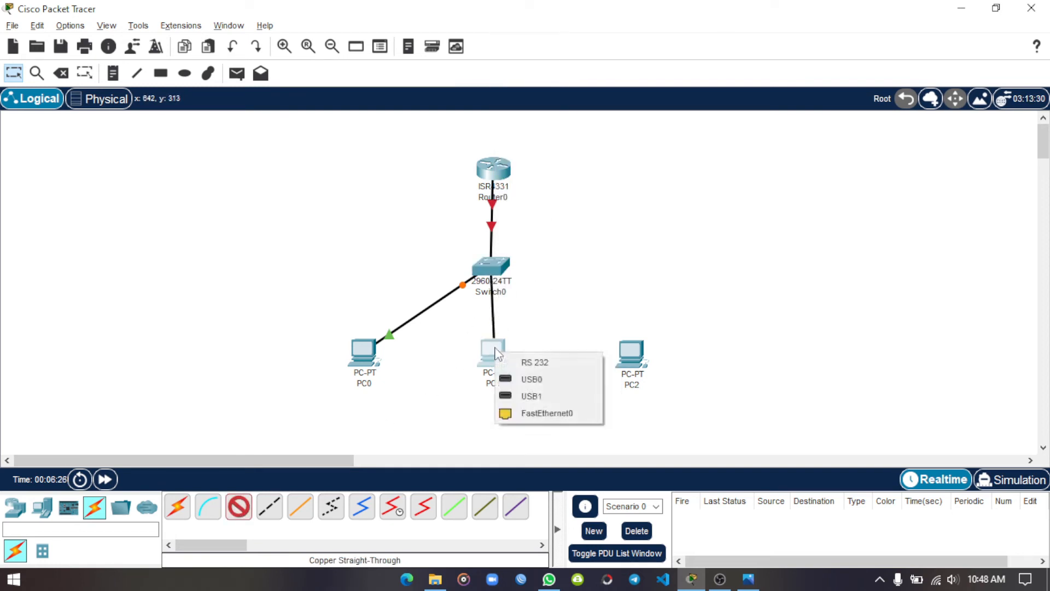
pyautogui.click(546, 412)
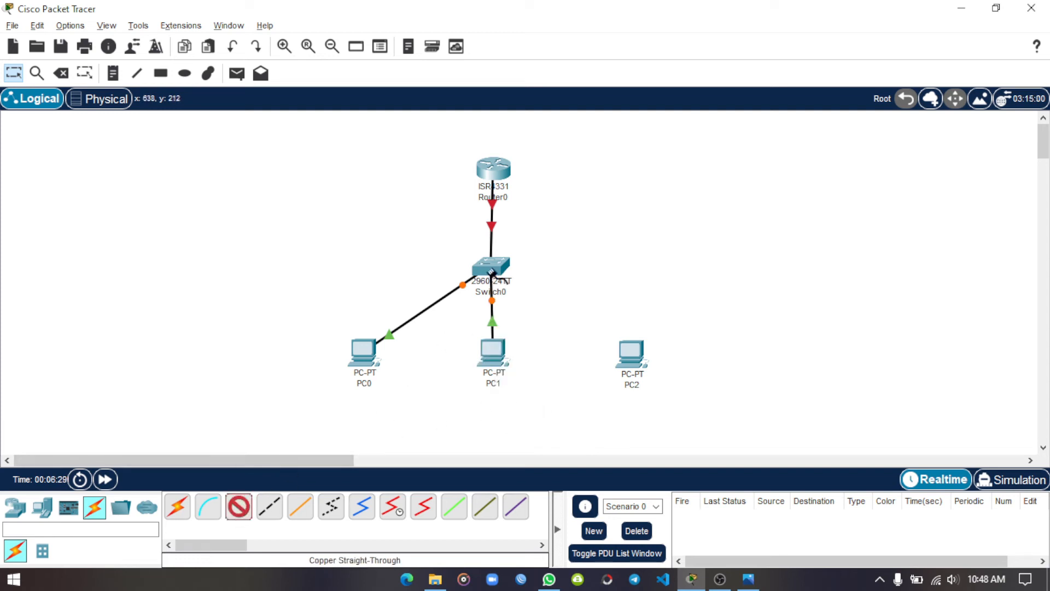
# Run a copper straight-through cable from the switch's FastEthernet0/4 port to PC2's FastEthernet0 port
pyautogui.click(491, 266)
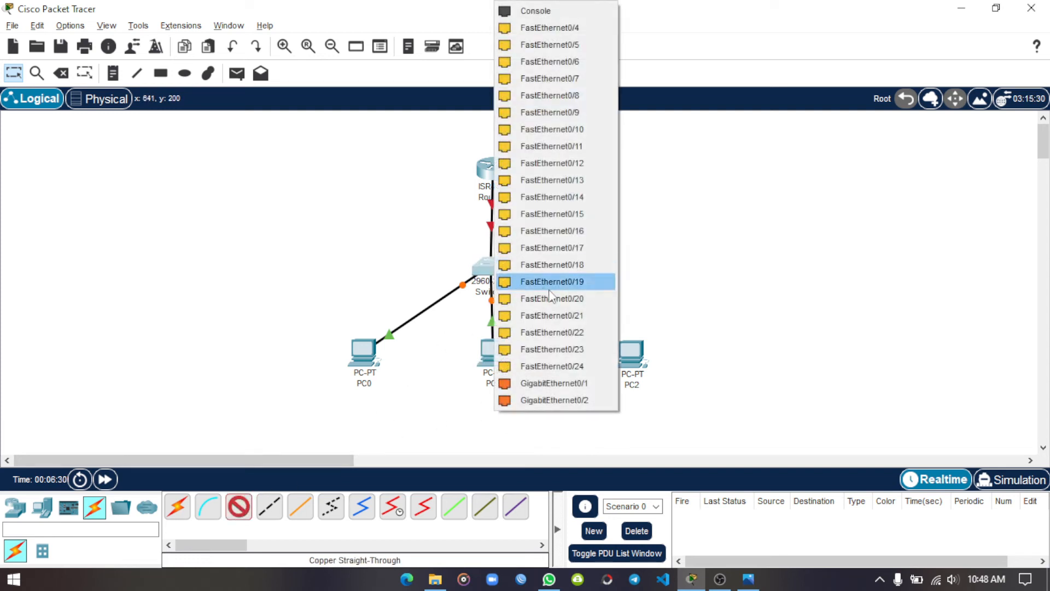
pyautogui.click(553, 28)
pyautogui.click(634, 360)
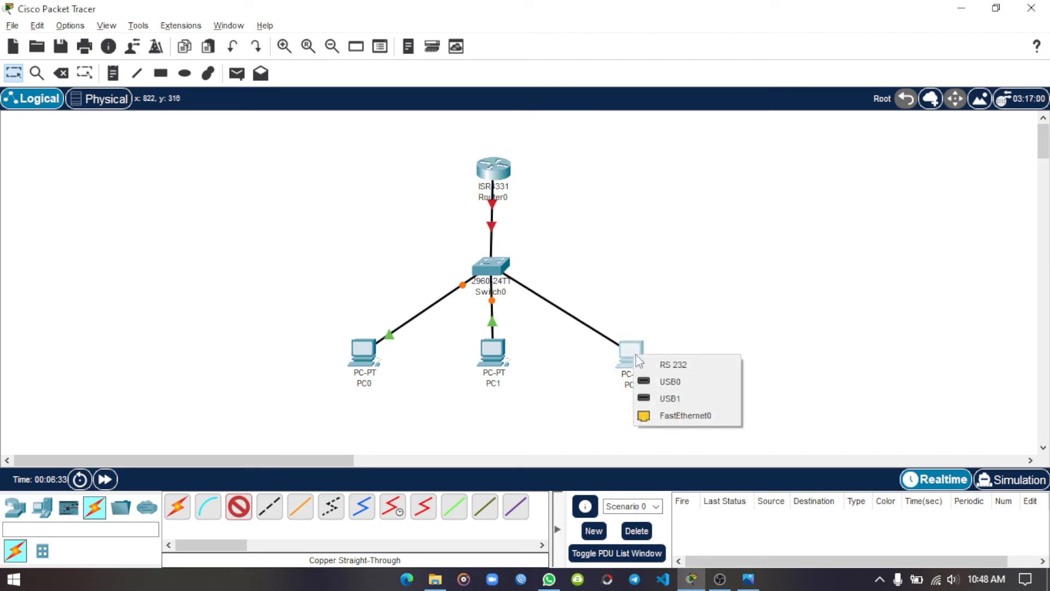
pyautogui.click(684, 417)
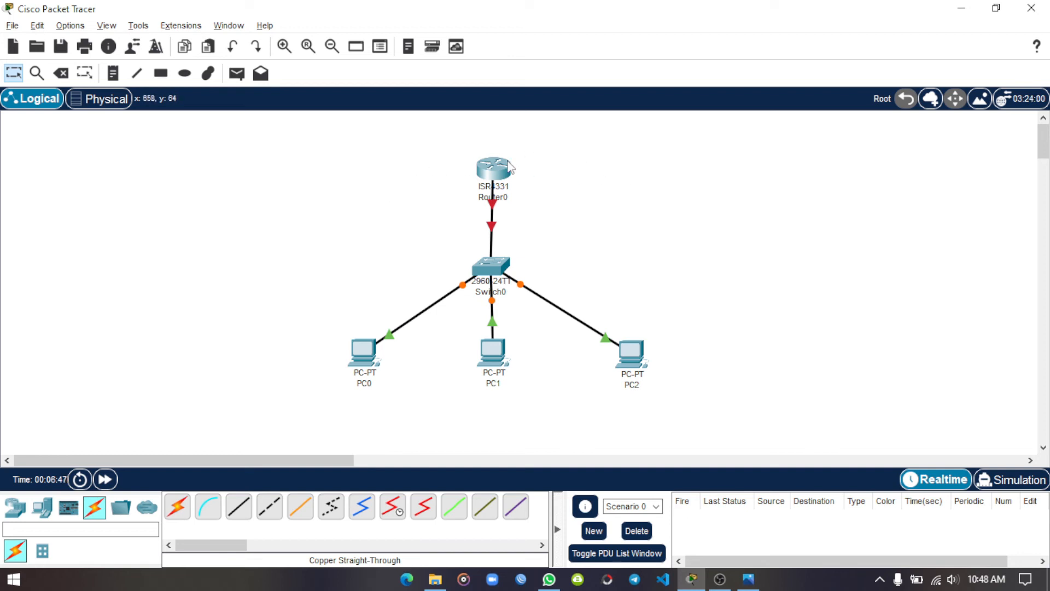
# Configure the router's GigabitEthernet0/0/0 interface with IPv4 address 192.168.1.1 and subnet mask 255.255.255.0, and turn the port on
pyautogui.click(494, 171)
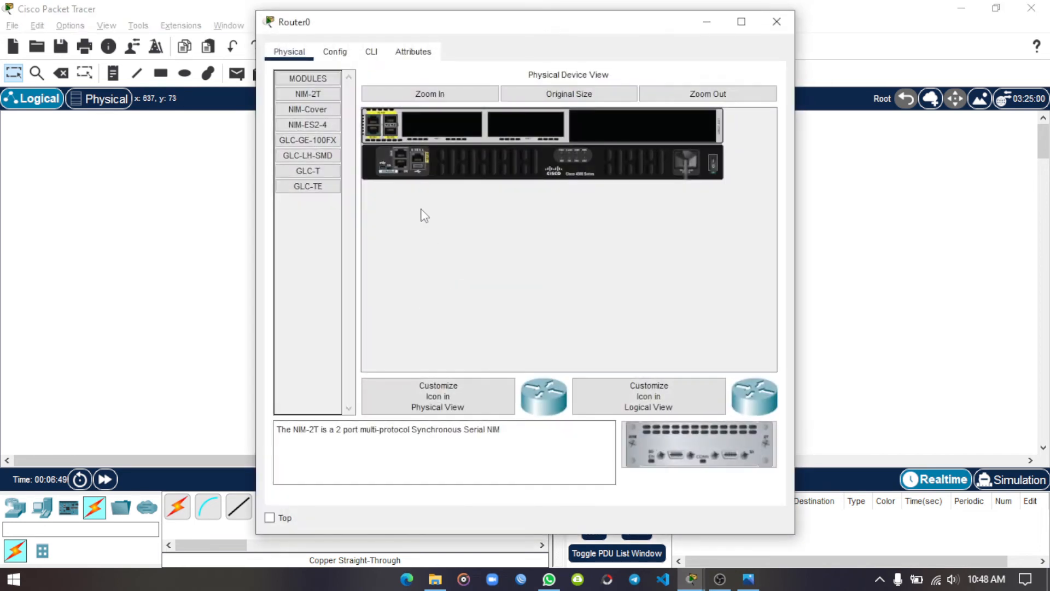
pyautogui.click(343, 55)
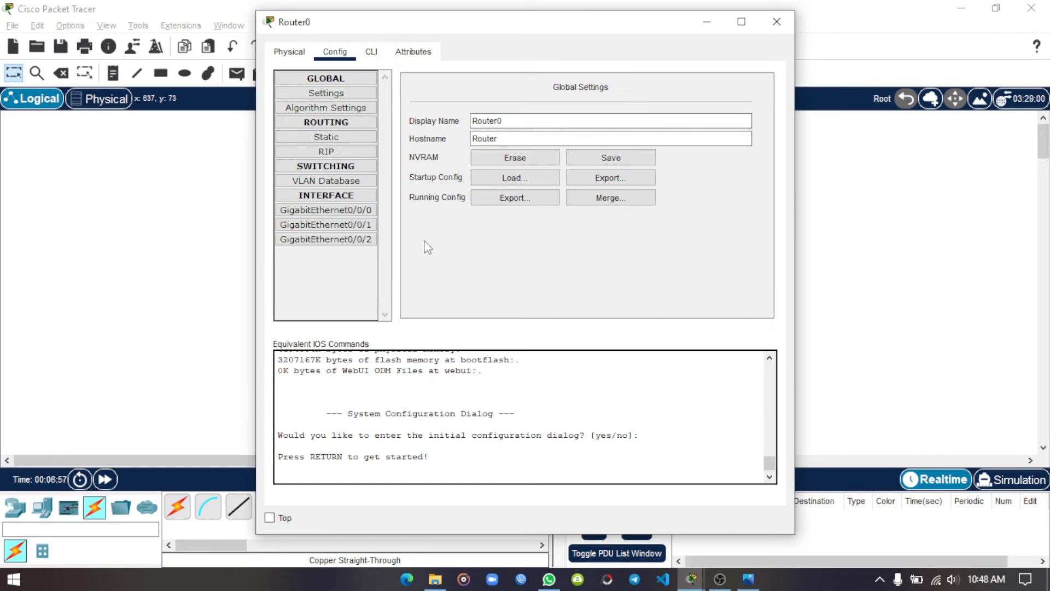
pyautogui.click(315, 211)
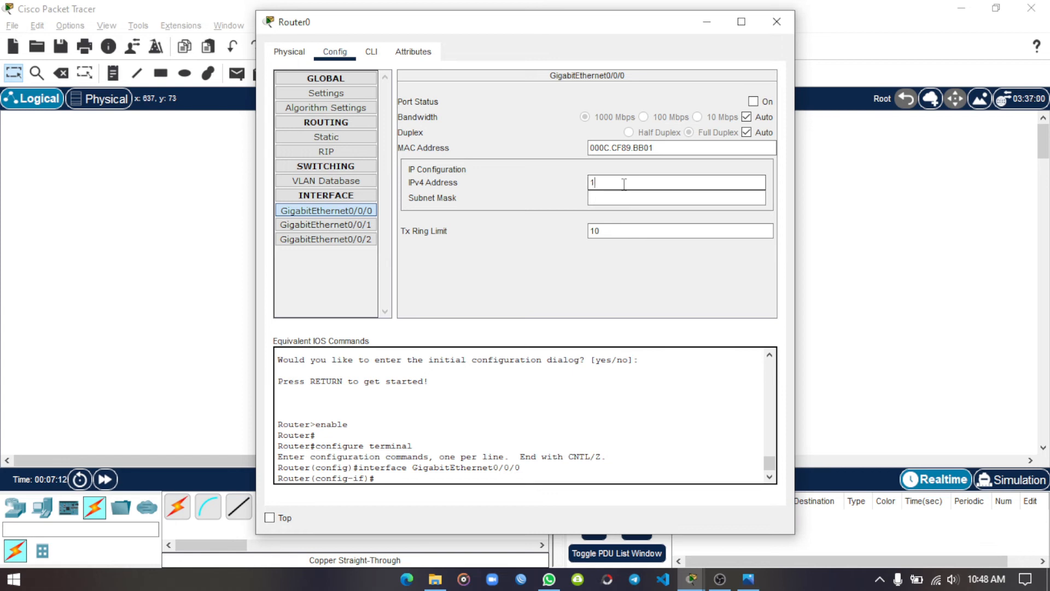
pyautogui.write('92.168.1.1')
pyautogui.click(638, 198)
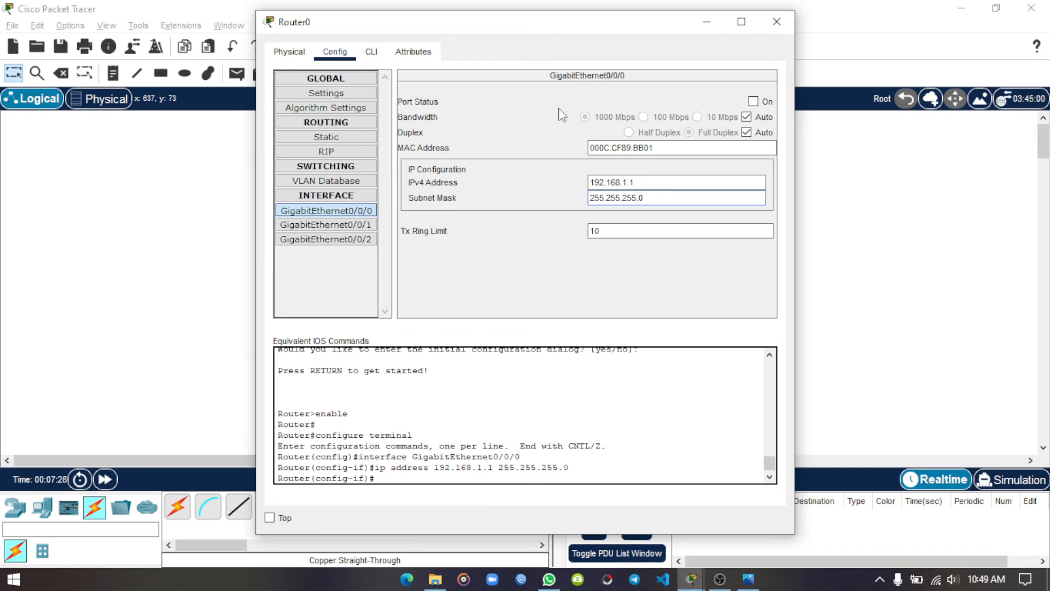
pyautogui.click(754, 101)
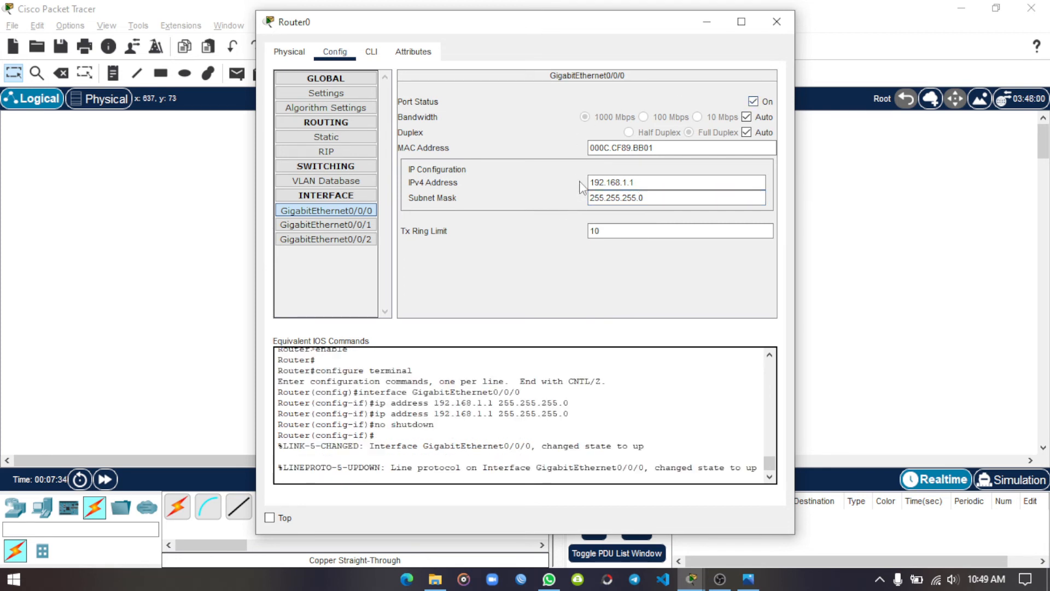
pyautogui.click(777, 22)
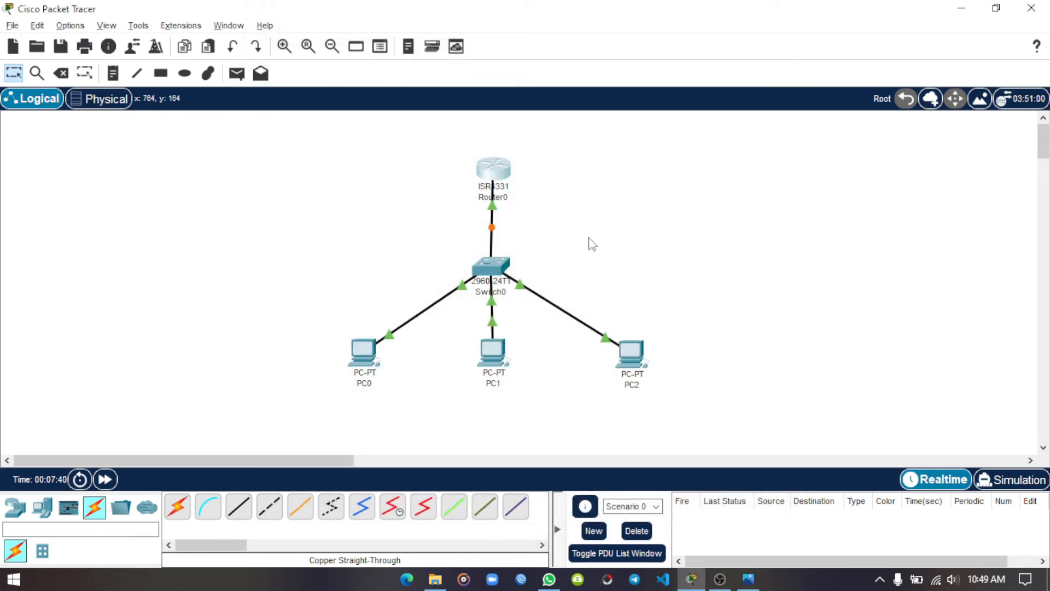
# Assign PC0 the static IPv4 address 192.168.1.3 with subnet mask 255.255.255.0
pyautogui.click(365, 353)
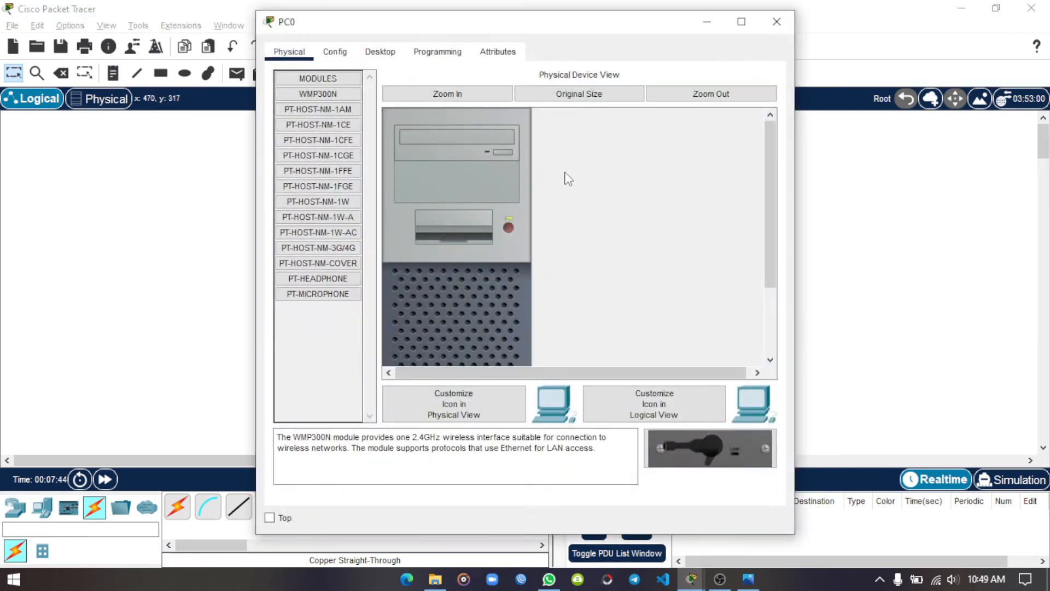
pyautogui.click(379, 51)
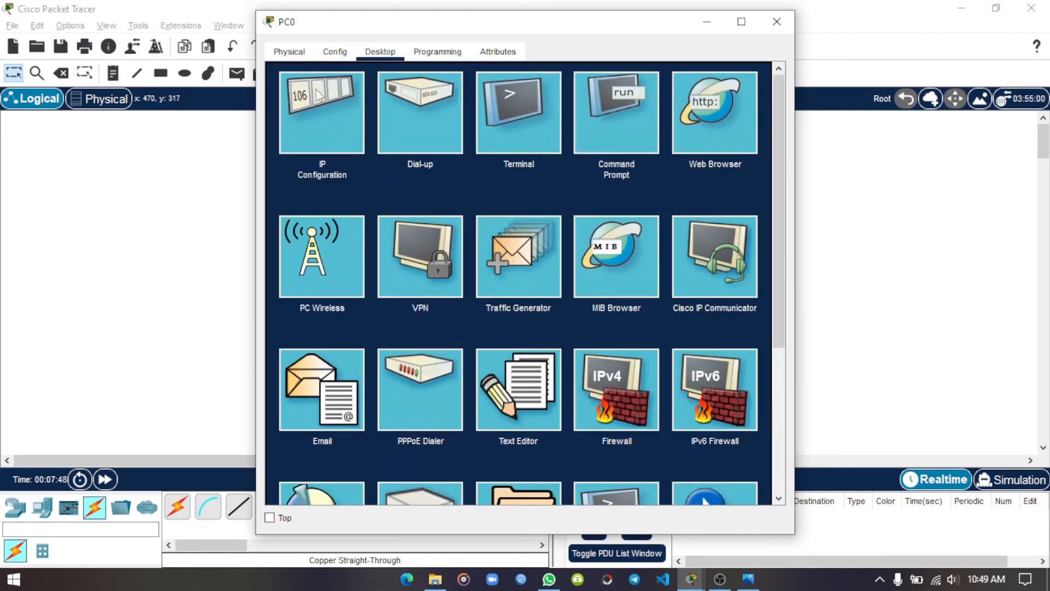
pyautogui.click(327, 115)
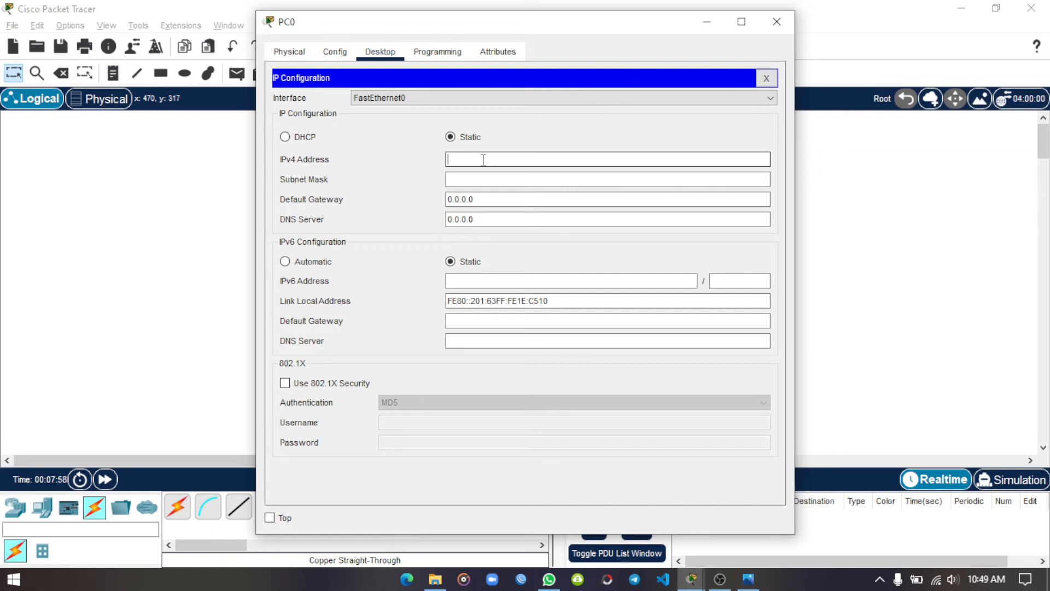
pyautogui.write('168.1.3')
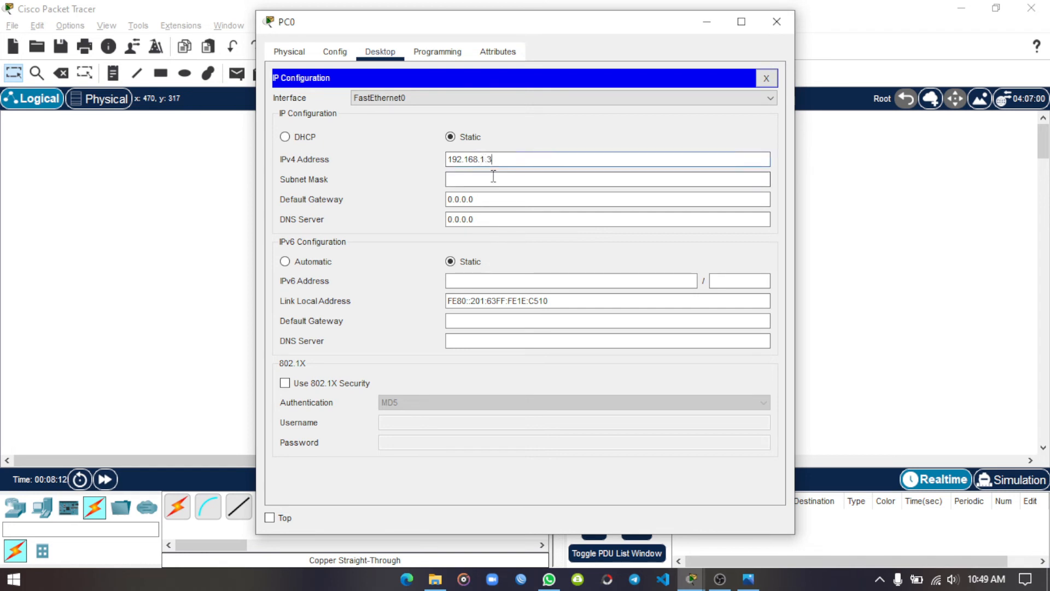
pyautogui.click(493, 179)
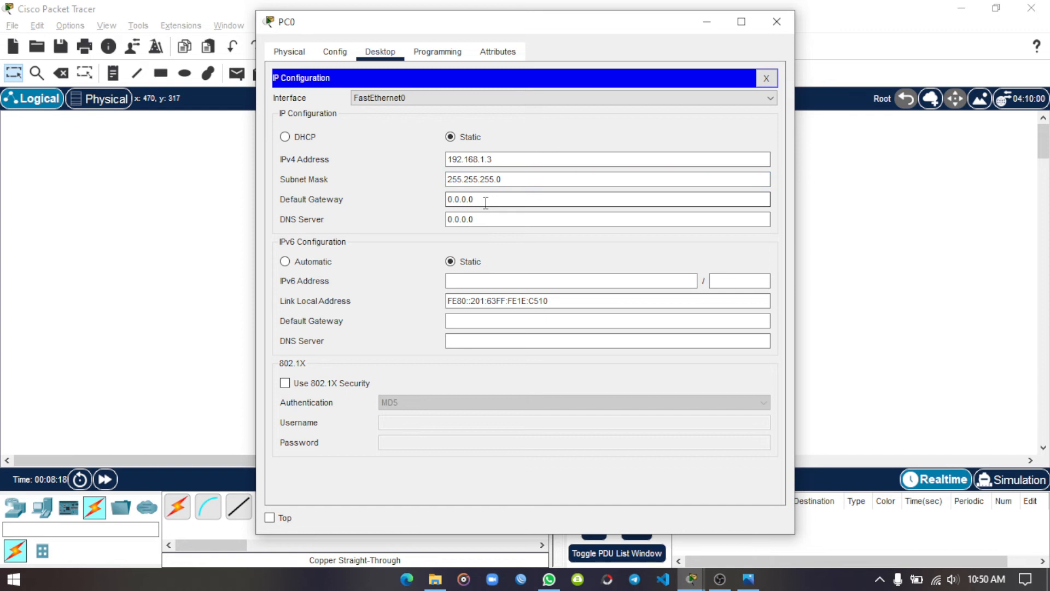
# Set PC0's IPv4 default gateway to 192.168.1.1 and close its configuration
pyautogui.press('BackSpace')
pyautogui.press('BackSpace')
pyautogui.press('BackSpace')
pyautogui.press('BackSpace')
pyautogui.write('192.168')
pyautogui.click(488, 221)
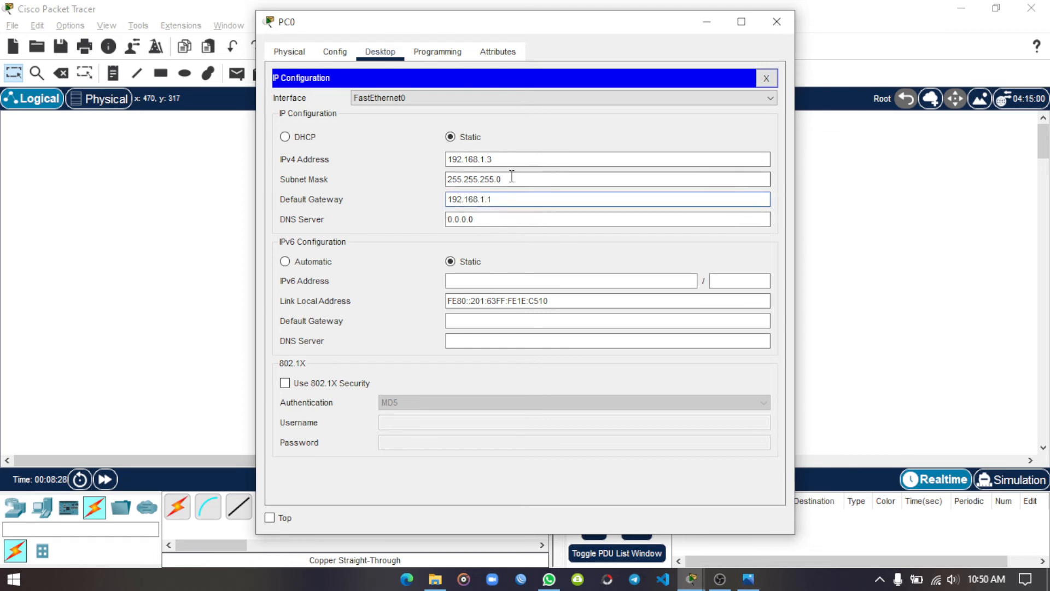
pyautogui.click(766, 78)
pyautogui.click(777, 21)
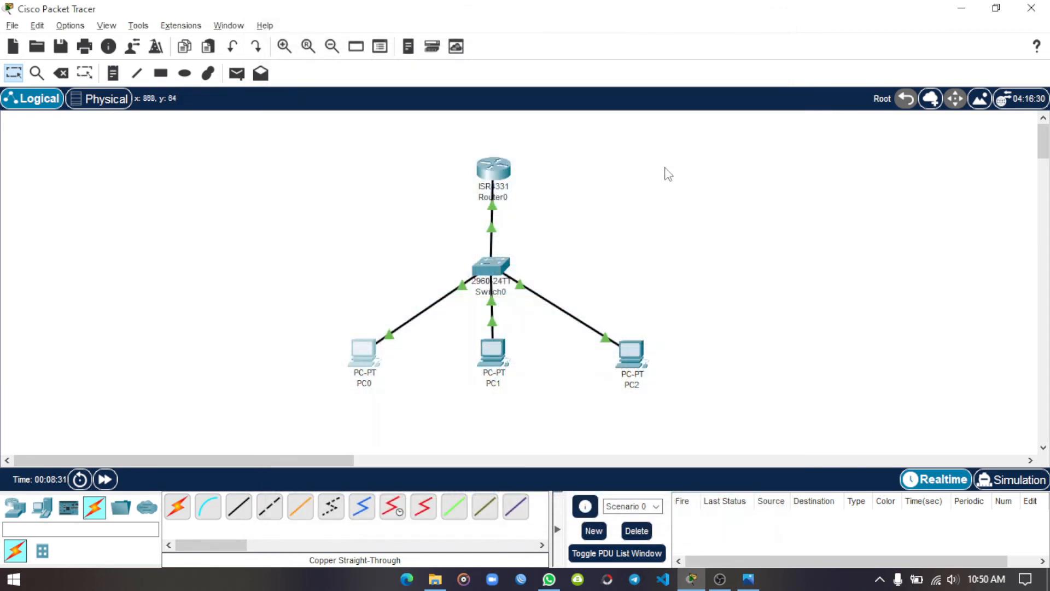
# Assign PC1 the static IPv4 address 192.168.1.4 with subnet mask 255.255.255.0
pyautogui.click(490, 354)
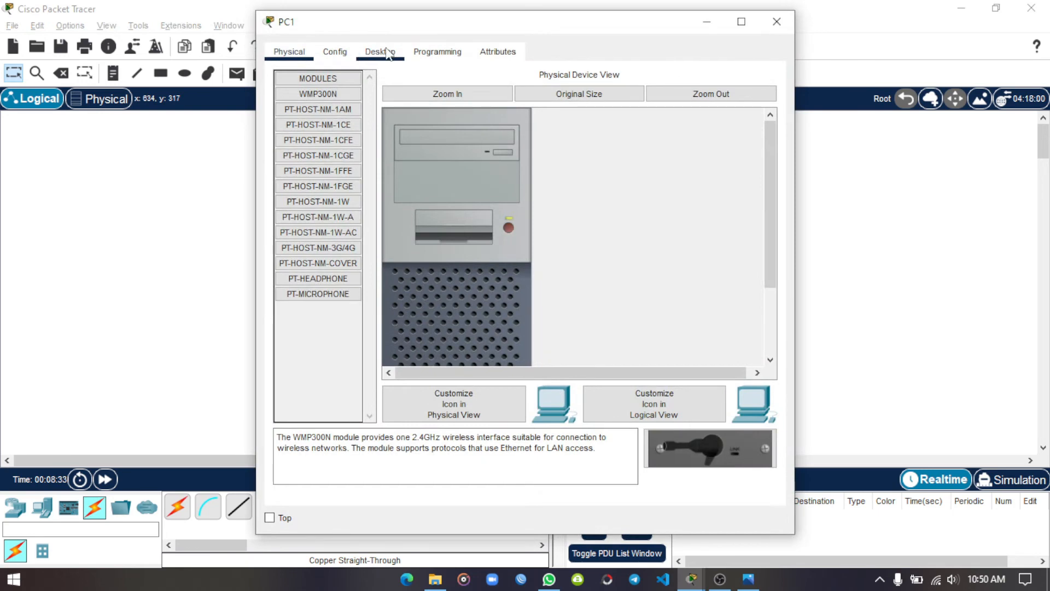
pyautogui.click(388, 53)
pyautogui.click(322, 122)
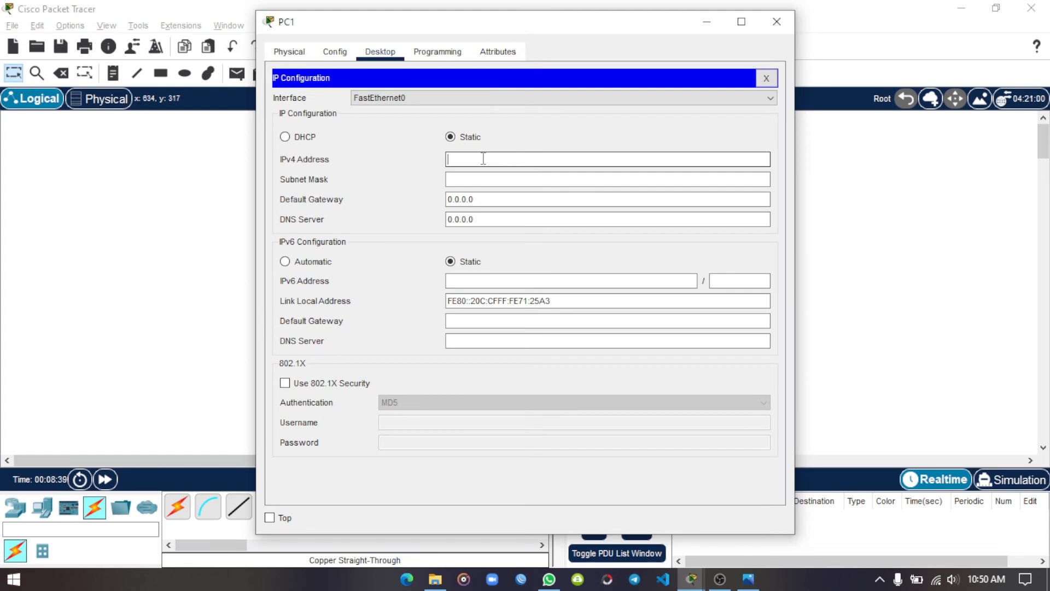
pyautogui.write('192.168.1.4')
pyautogui.click(485, 179)
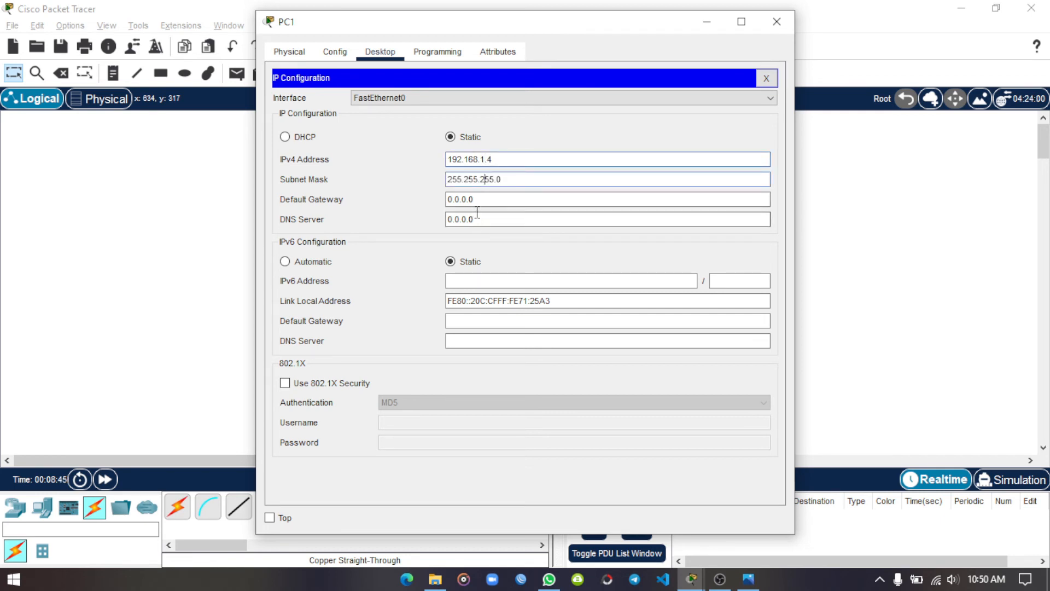
# Set PC1's IPv4 default gateway to 192.168.1.1 and close its configuration
pyautogui.click(485, 201)
pyautogui.tripleClick(486, 201)
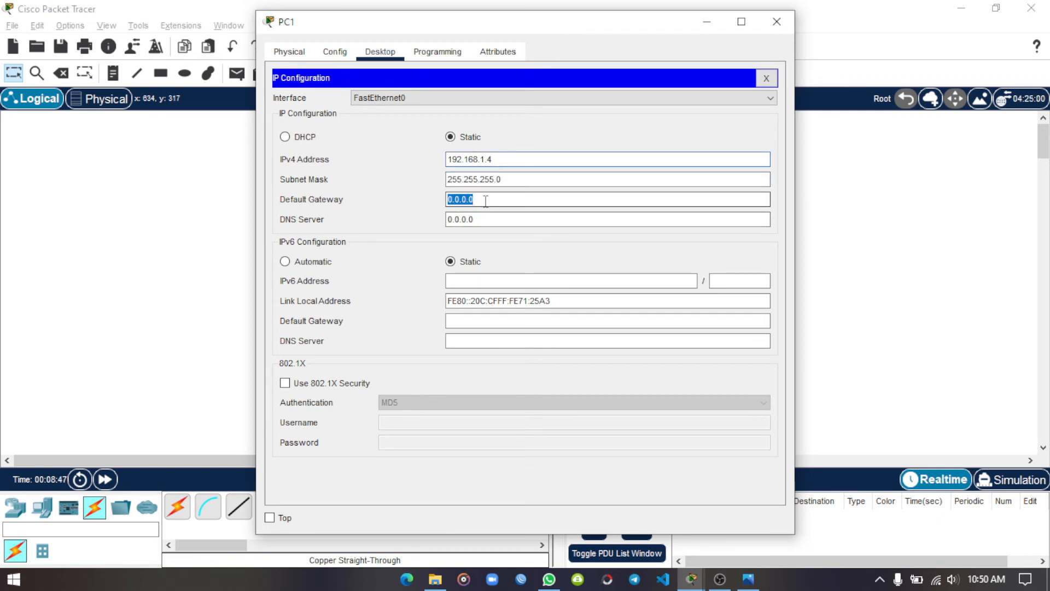
pyautogui.write('192.168.1.1')
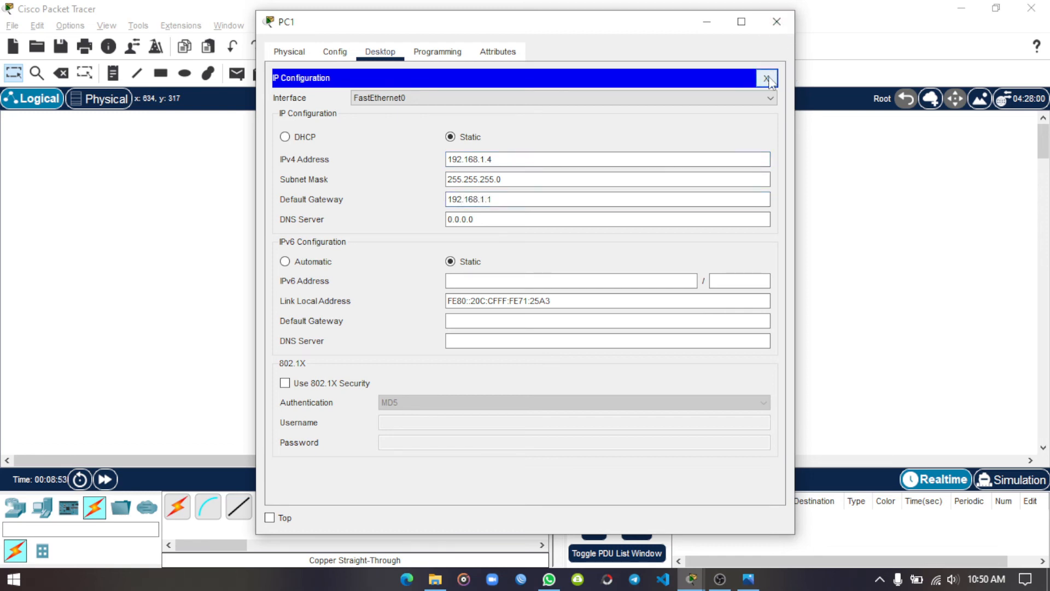
pyautogui.click(766, 78)
pyautogui.click(777, 21)
# Assign PC2 the static IPv4 address 192.168.1.5 with subnet mask 255.255.255.0
pyautogui.click(633, 356)
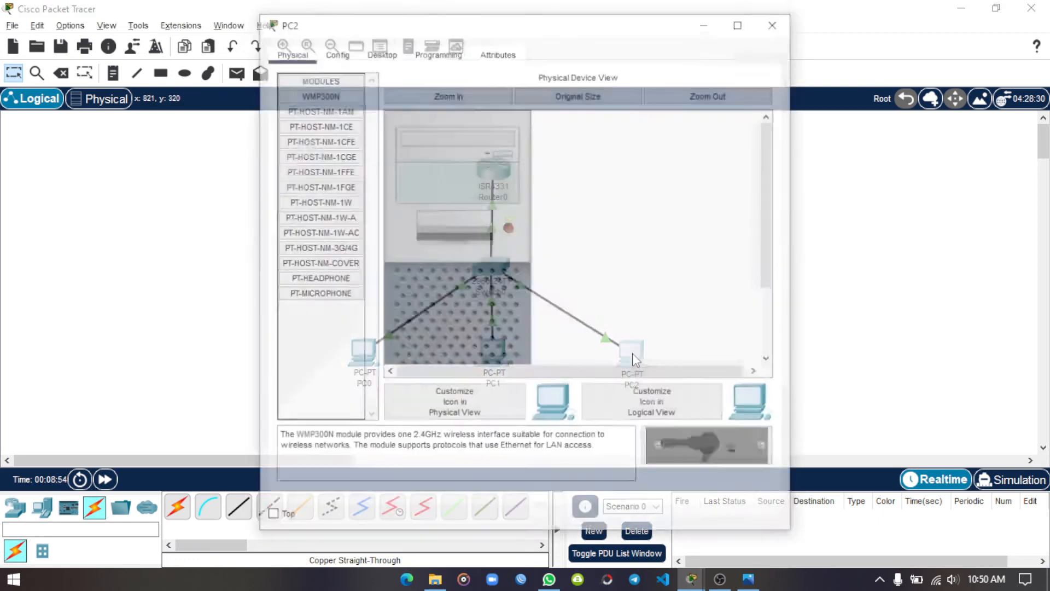
pyautogui.click(379, 52)
pyautogui.click(346, 144)
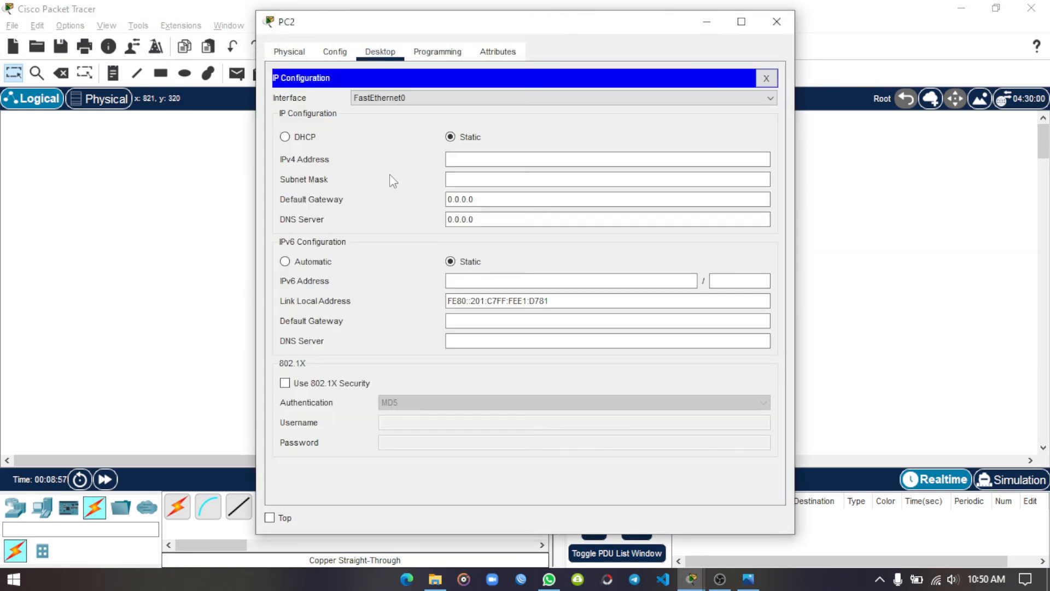
pyautogui.click(461, 160)
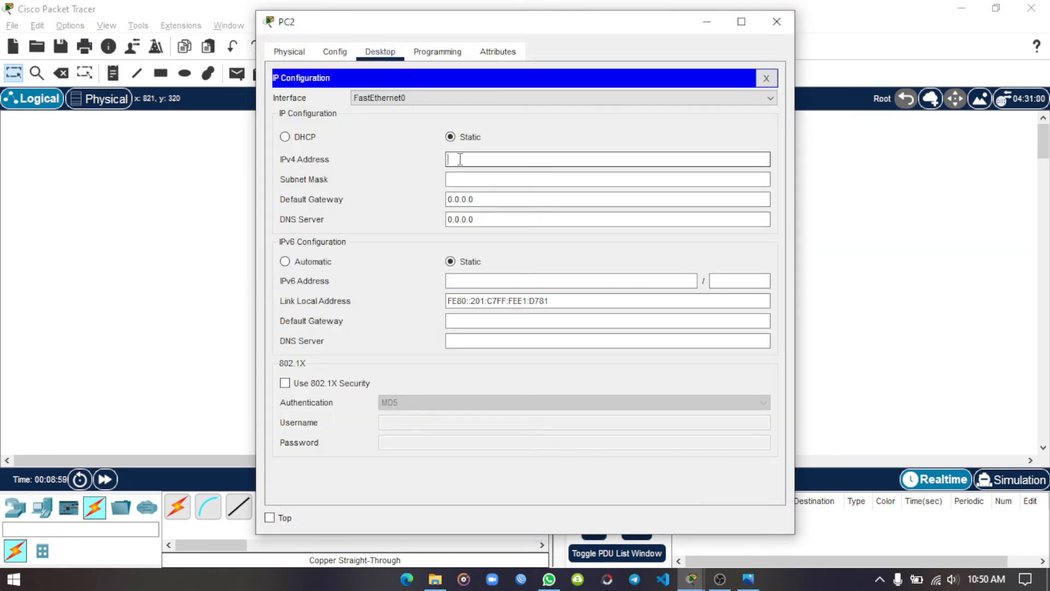
pyautogui.write('192.168.1.5')
pyautogui.press('Tab')
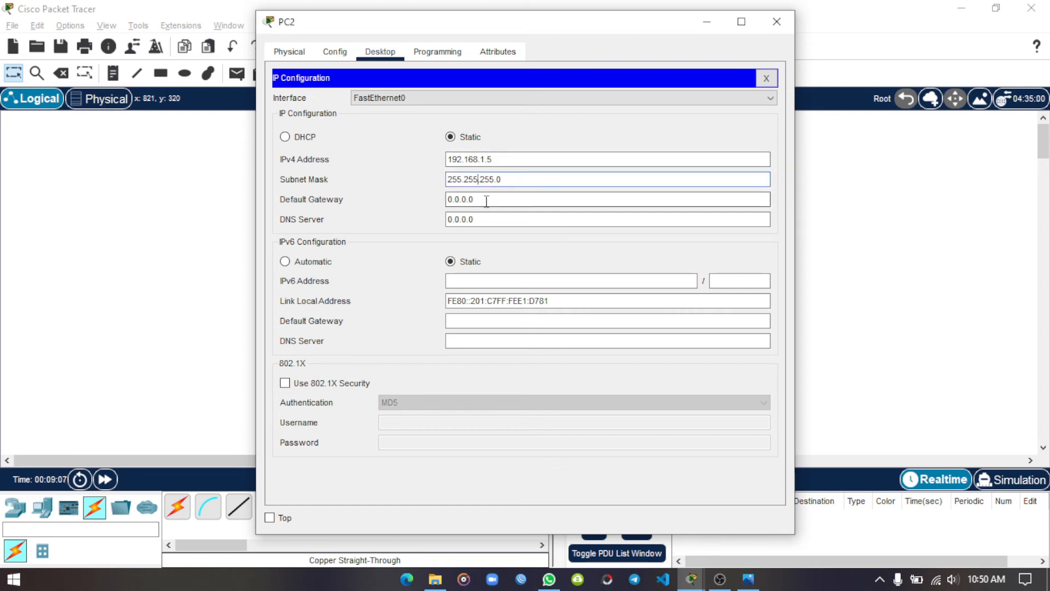
# Set PC2's IPv4 default gateway to 192.168.1.1 and close its configuration
pyautogui.doubleClick(491, 201)
pyautogui.tripleClick(491, 201)
pyautogui.press('BackSpace')
pyautogui.write('192.168.1.1')
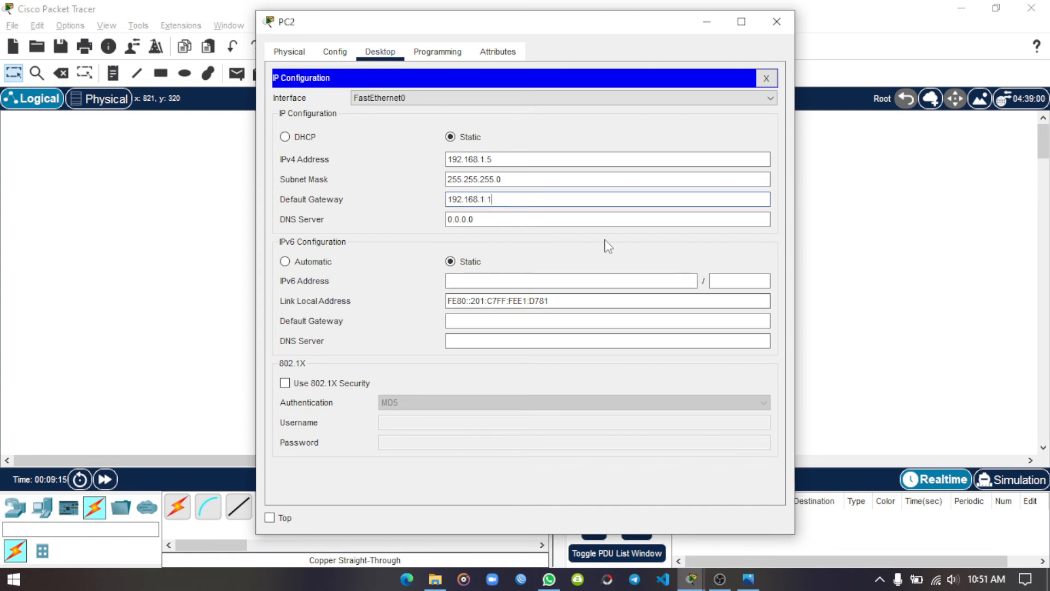
pyautogui.click(767, 79)
pyautogui.click(777, 22)
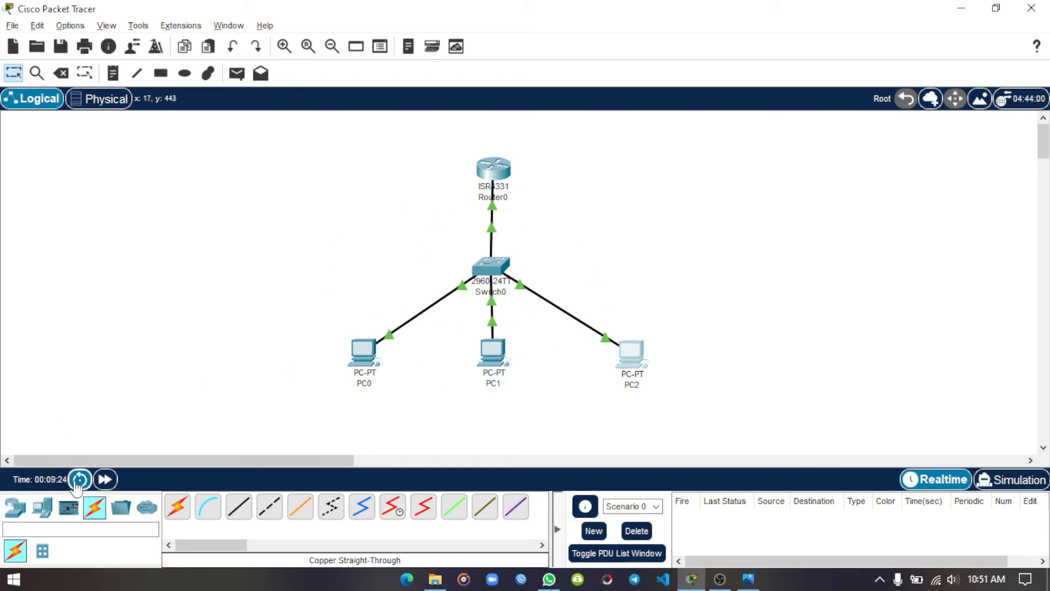
# Fast-forward the network time twice and ping PC2 at 192.168.1.5 from PC0's command prompt
pyautogui.click(107, 484)
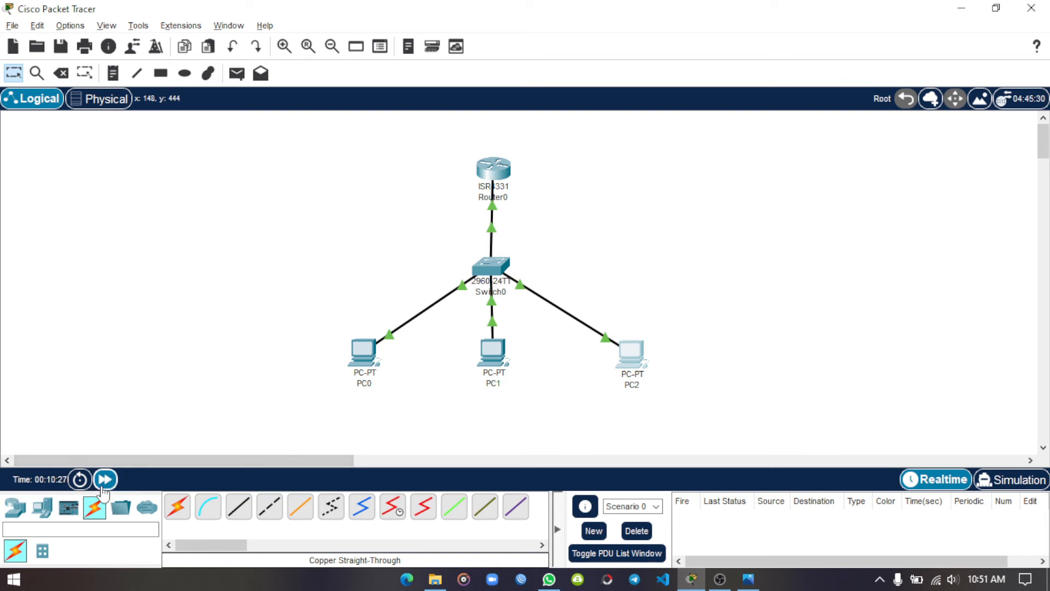
pyautogui.click(105, 482)
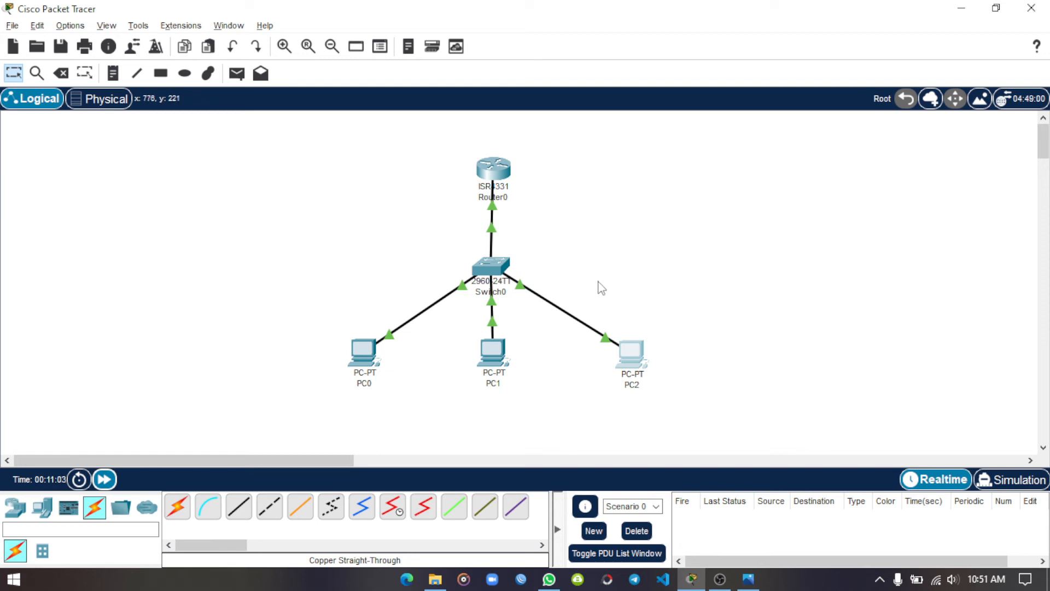
pyautogui.doubleClick(367, 364)
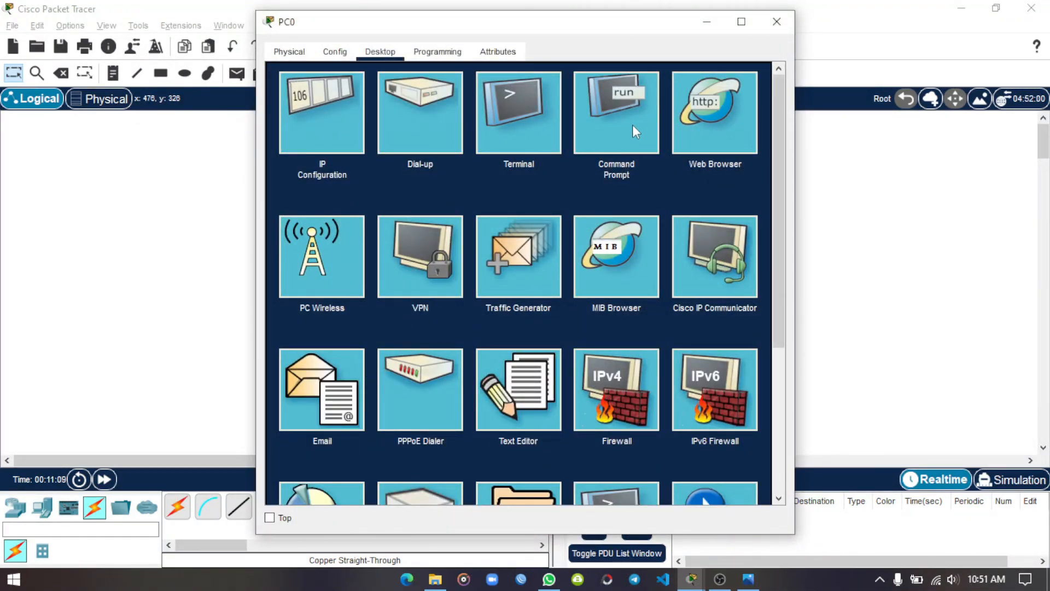
pyautogui.click(612, 125)
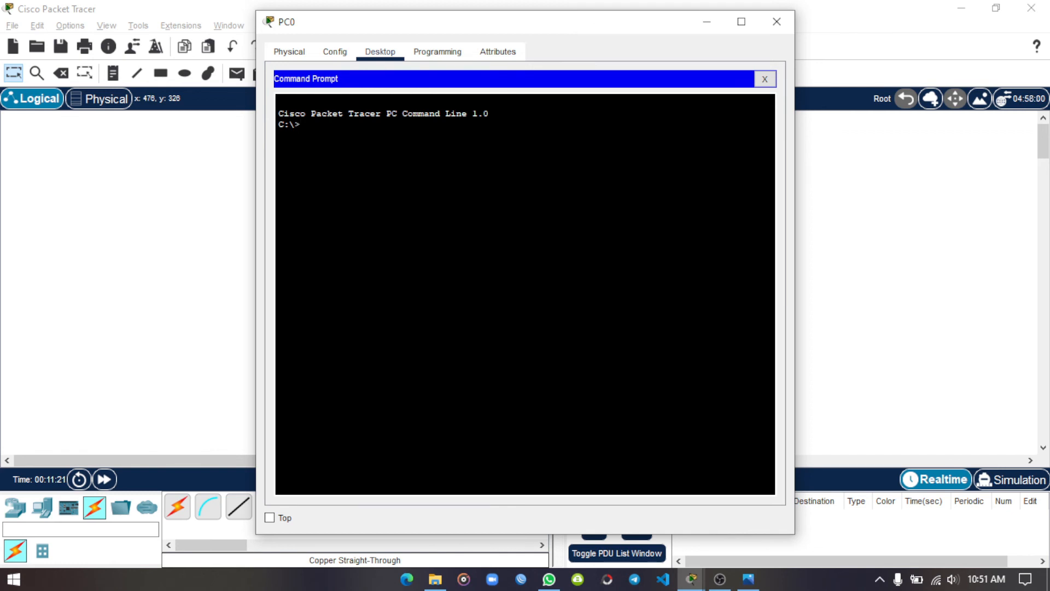
pyautogui.write('ping 192.168.1.5')
pyautogui.press('Return')
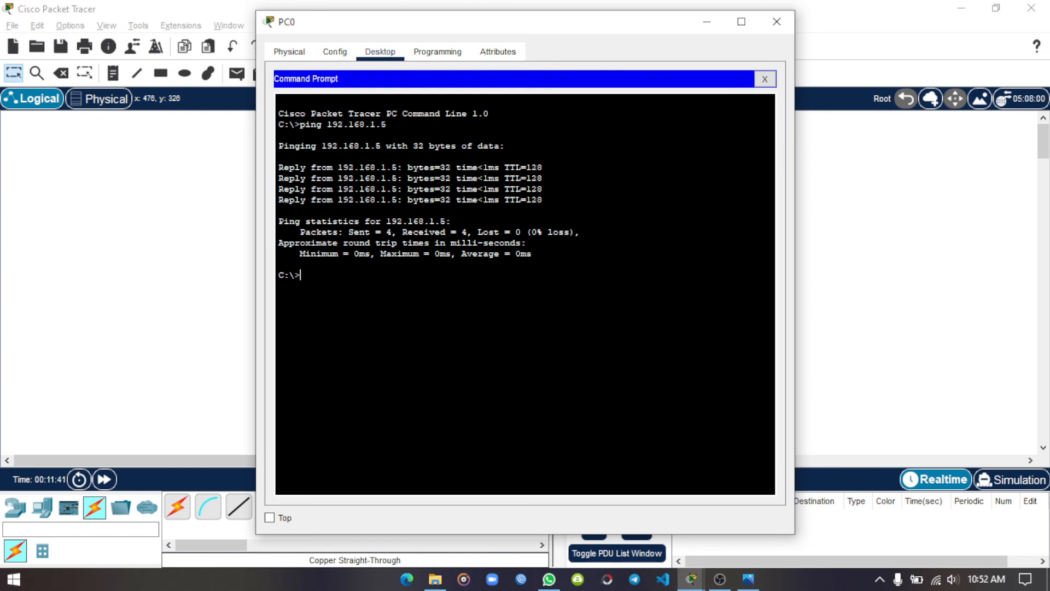
# Ping PC1 at 192.168.1.4 from PC0's command prompt, and close PC0's window
pyautogui.press('Up')
pyautogui.press('BackSpace')
pyautogui.write('4')
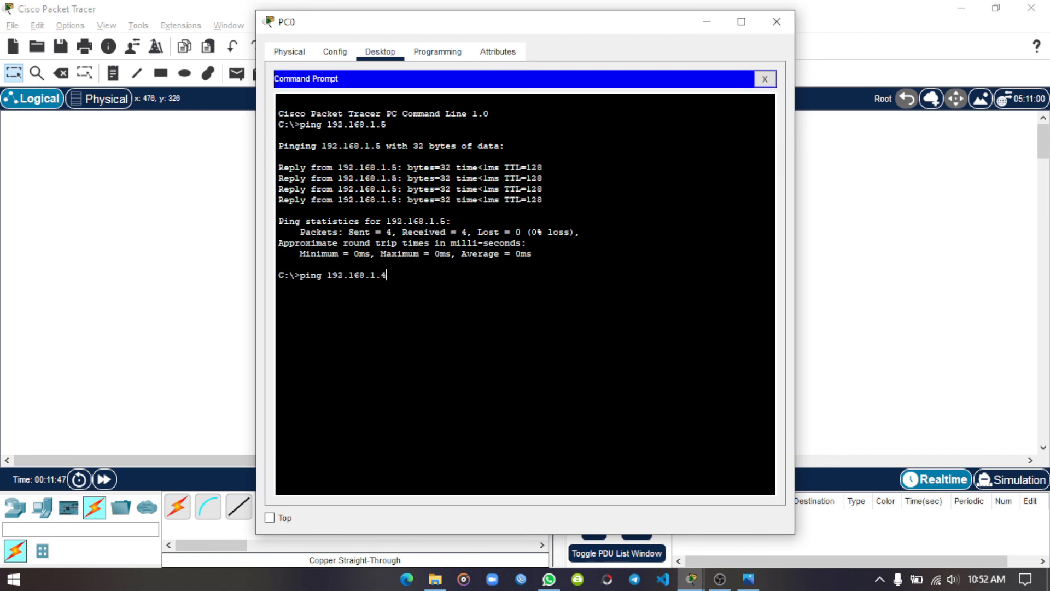
pyautogui.press('Return')
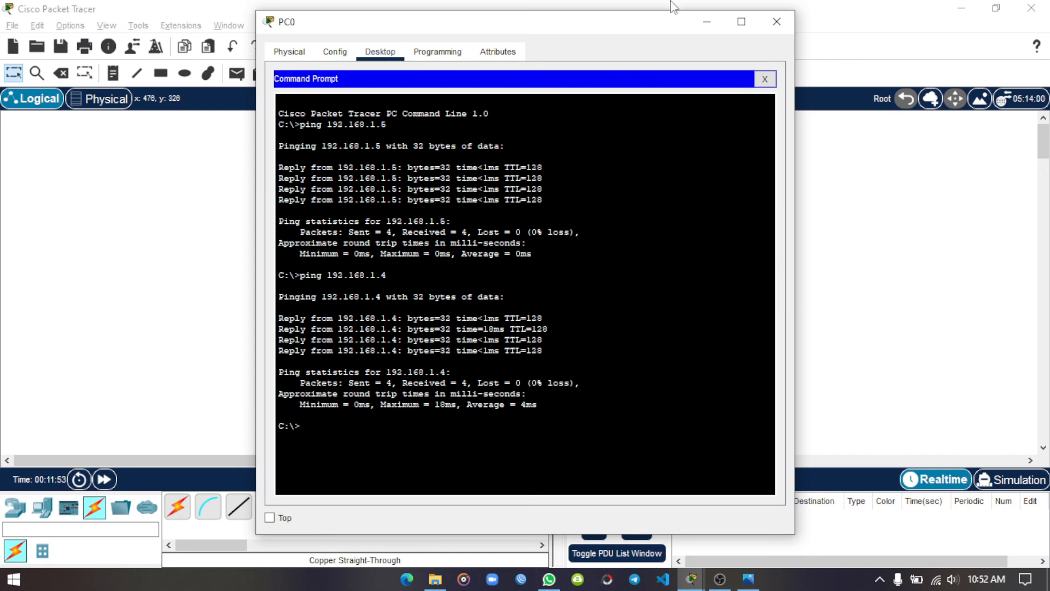
pyautogui.click(765, 78)
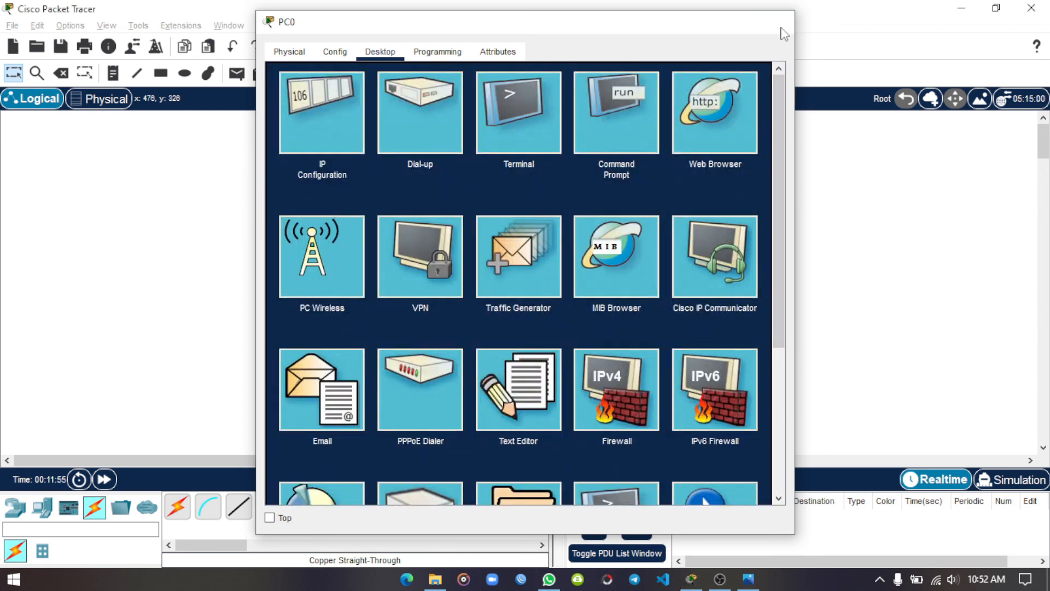
pyautogui.click(792, 25)
# Ping PC0 at 192.168.1.3 from PC1's command prompt, and close PC1's window
pyautogui.click(495, 362)
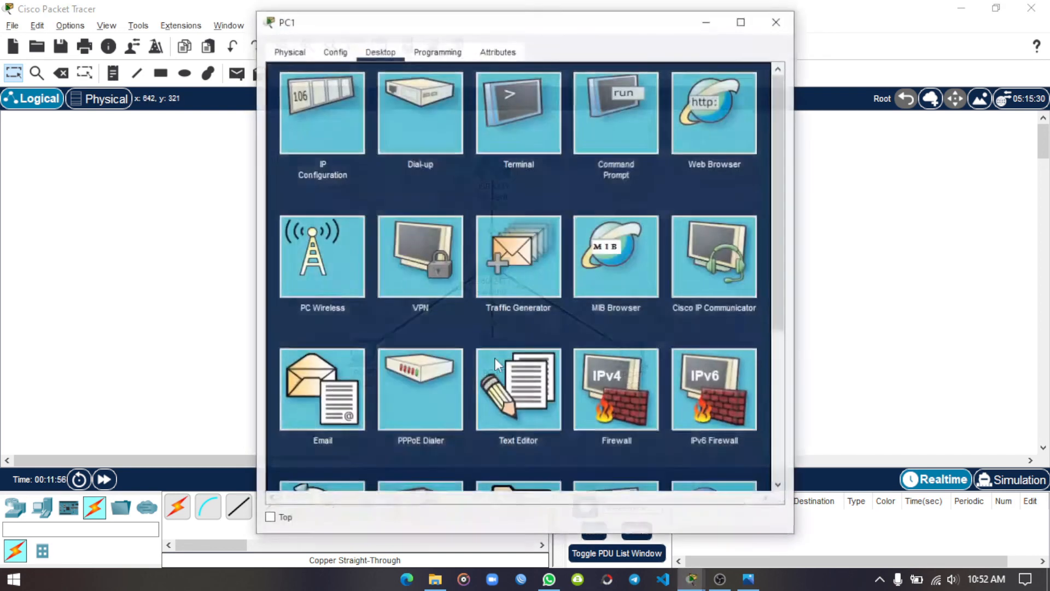
pyautogui.click(494, 358)
pyautogui.click(764, 79)
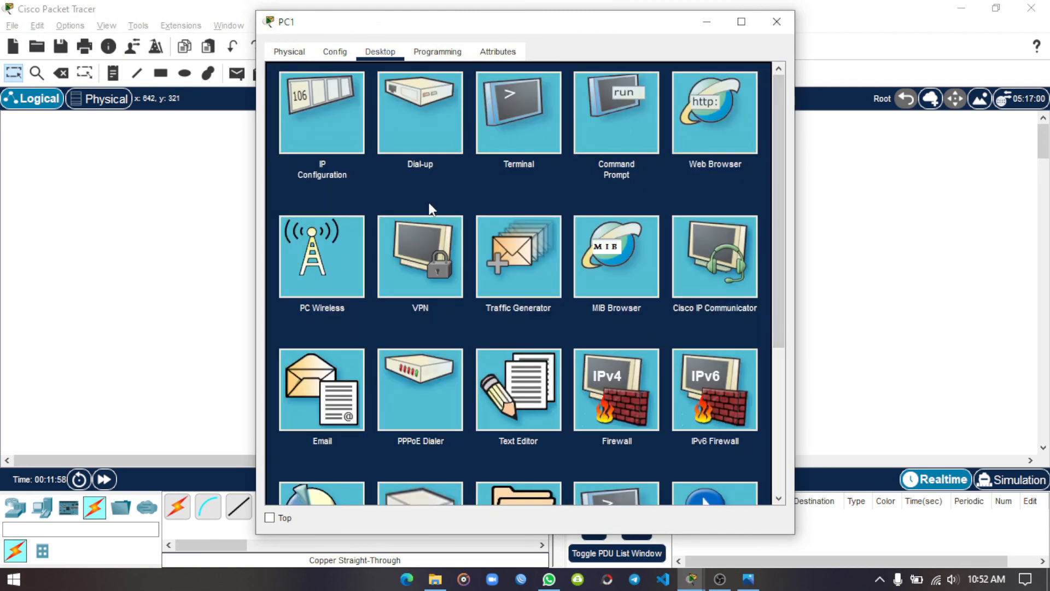
pyautogui.click(626, 135)
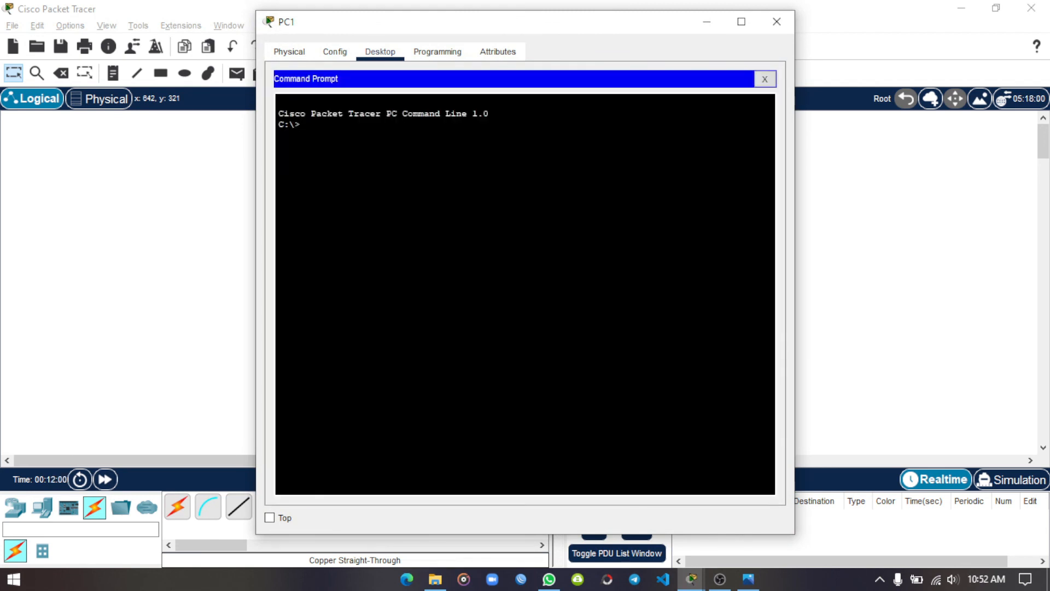
pyautogui.write('ping')
pyautogui.write('192.168.1.3')
pyautogui.press('Return')
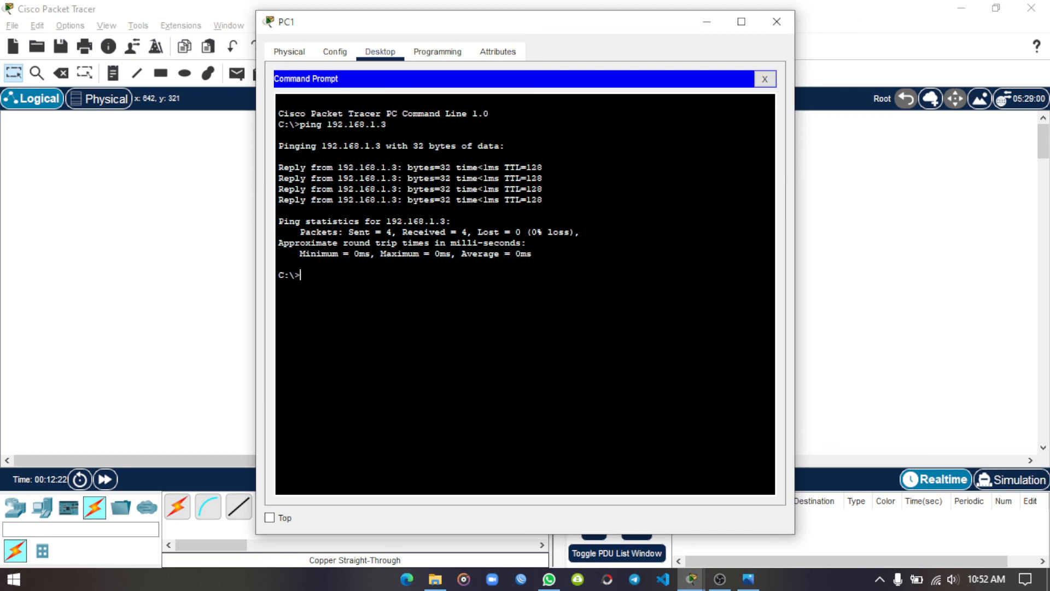
pyautogui.click(765, 80)
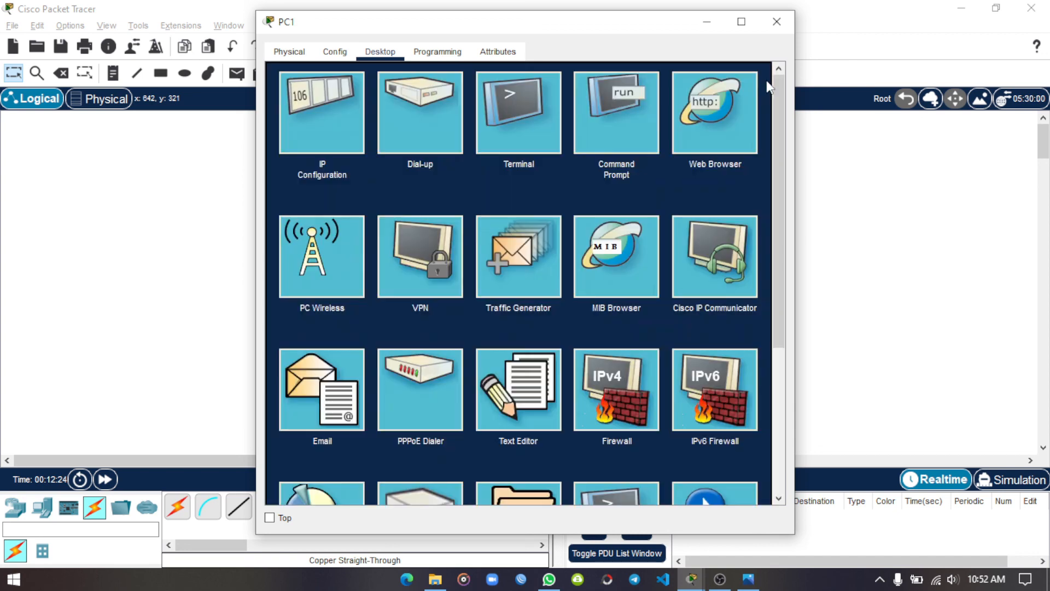
pyautogui.click(776, 23)
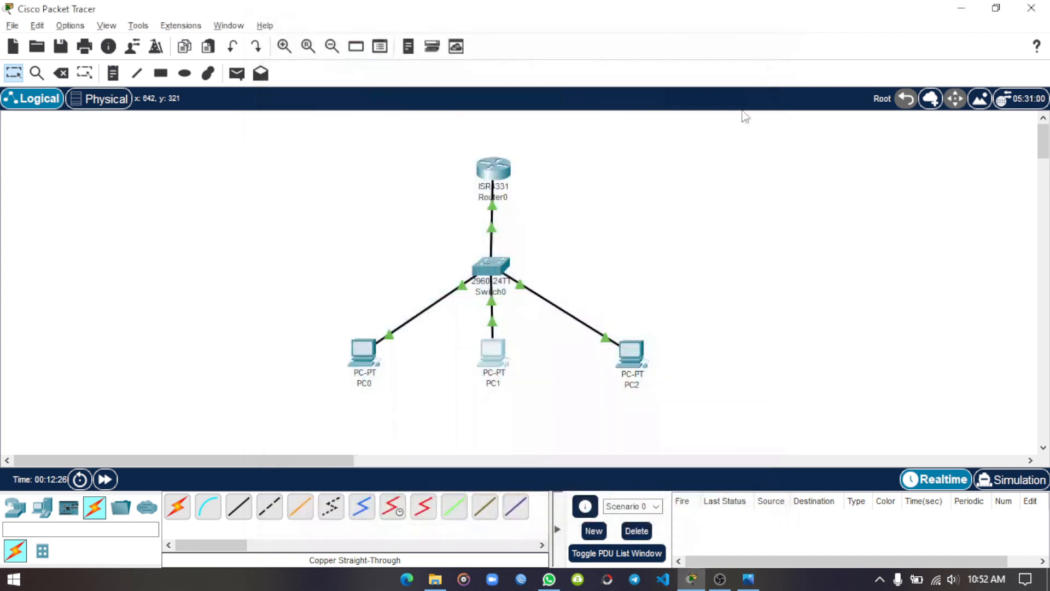